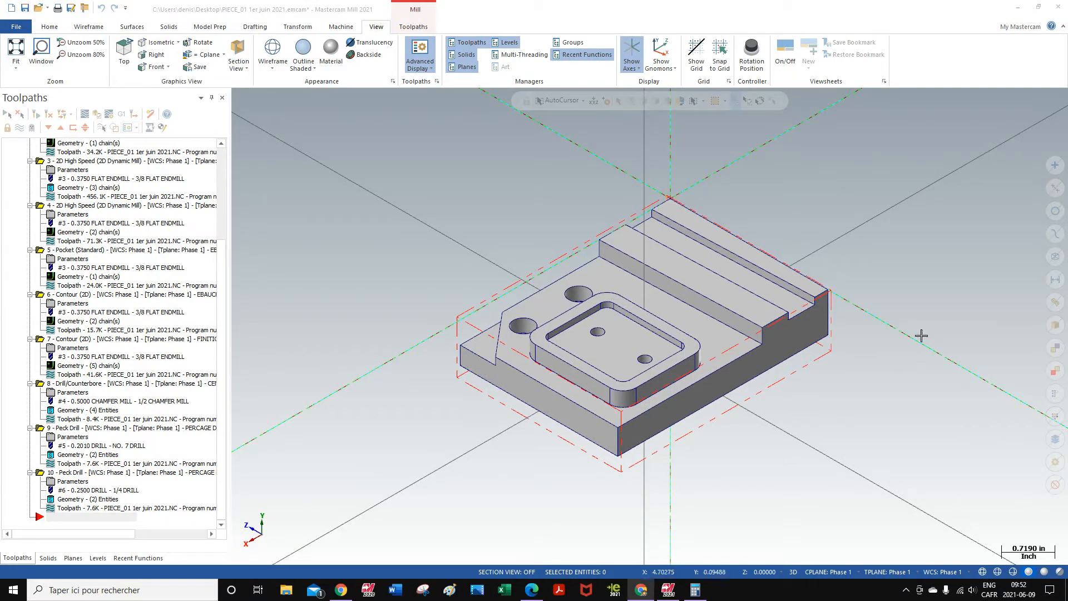
Set the stock display to solid in the machine group's stock setup
{"action": "right_click", "coordinate": [919, 305]}
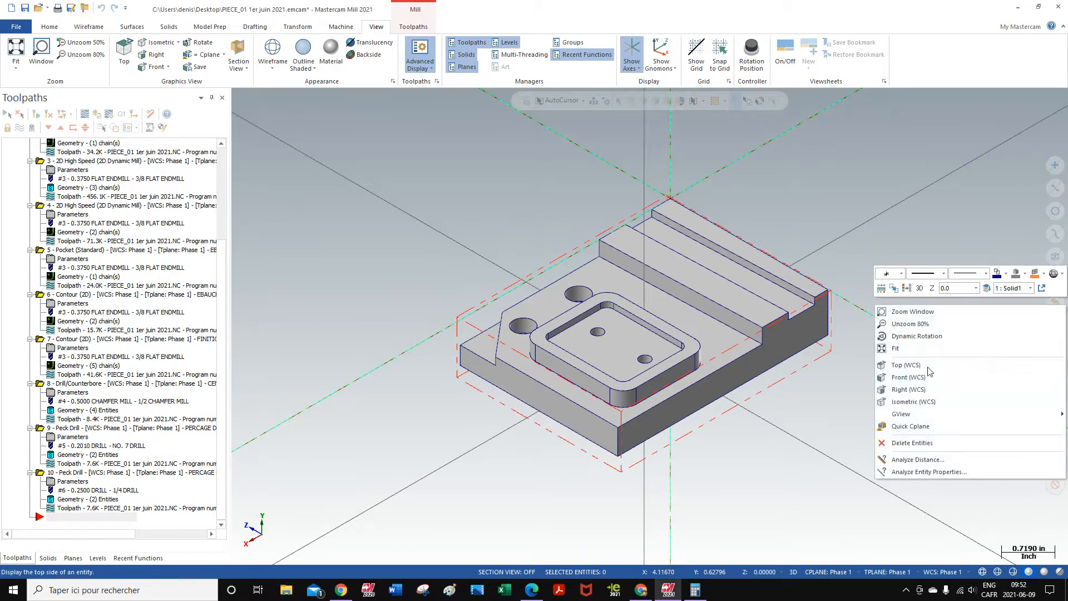
{"action": "left_click", "coordinate": [905, 390]}
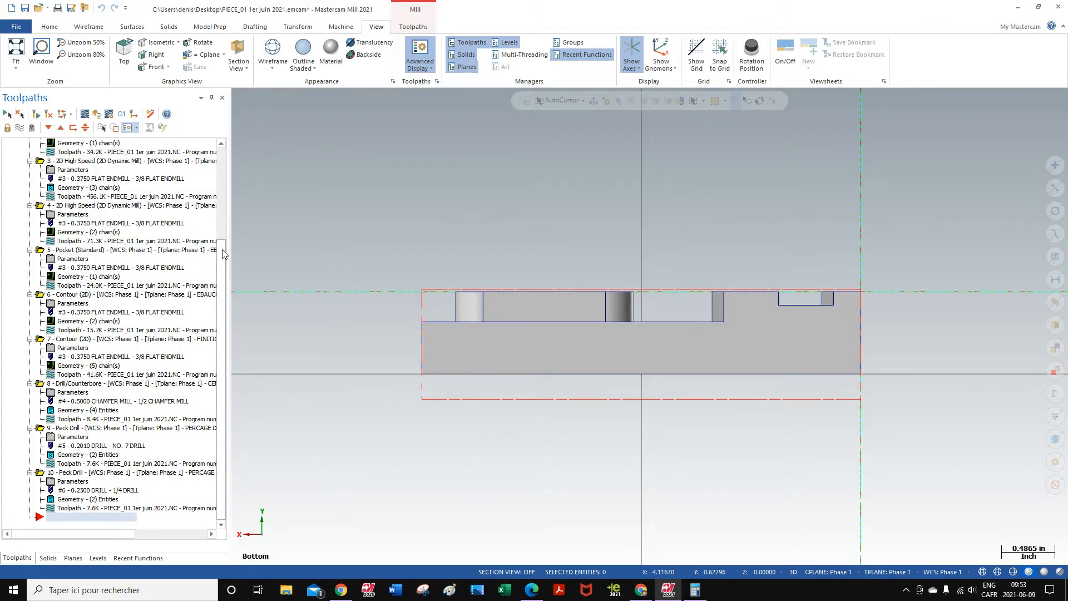
{"action": "left_click_drag", "start_coordinate": [222, 253], "coordinate": [221, 160]}
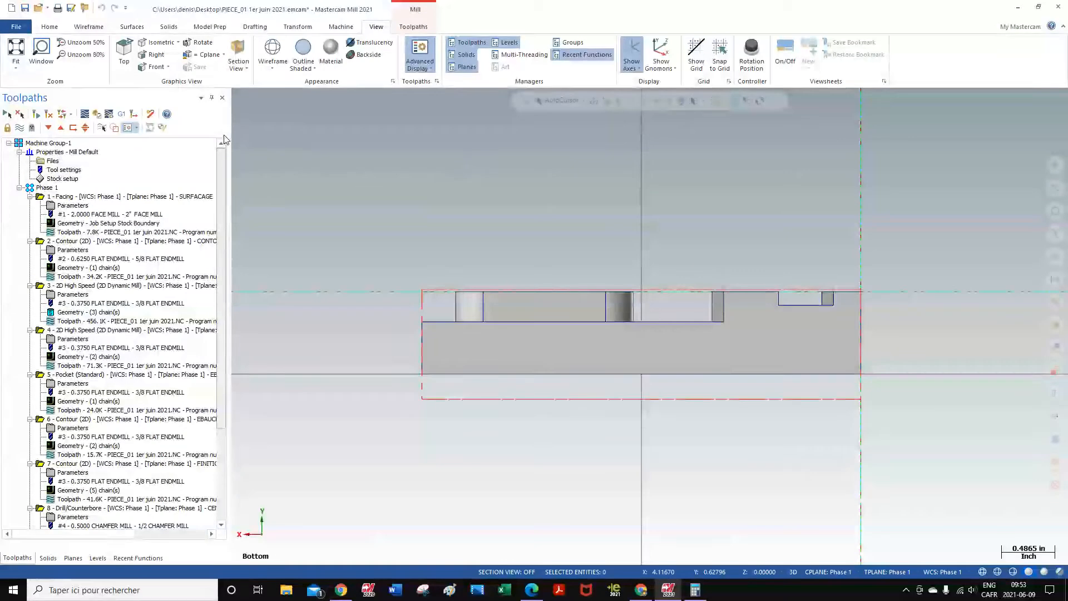
{"action": "left_click", "coordinate": [61, 178]}
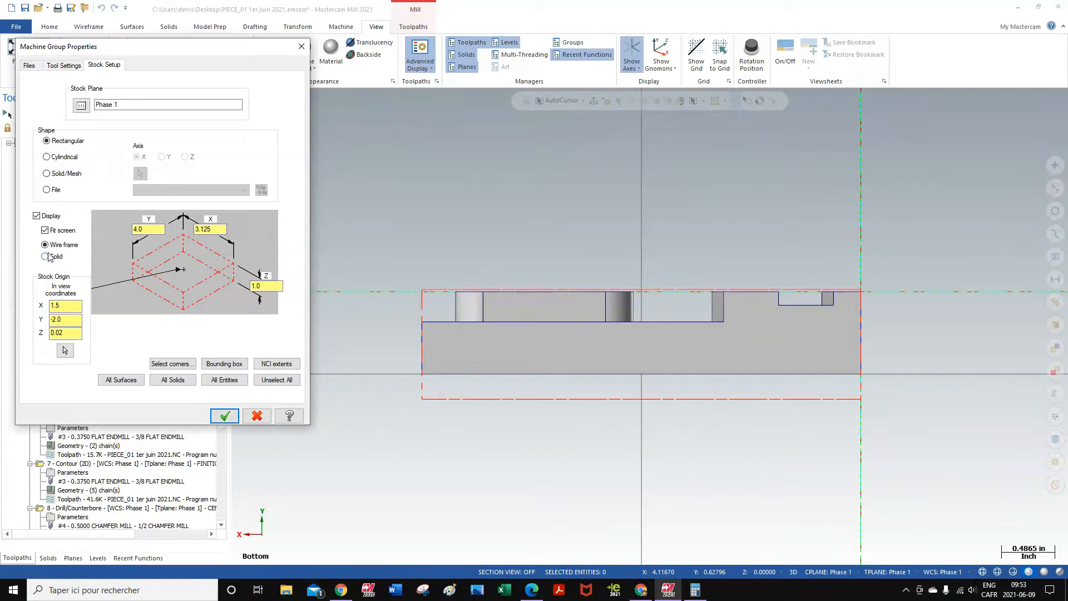
{"action": "left_click", "coordinate": [46, 257]}
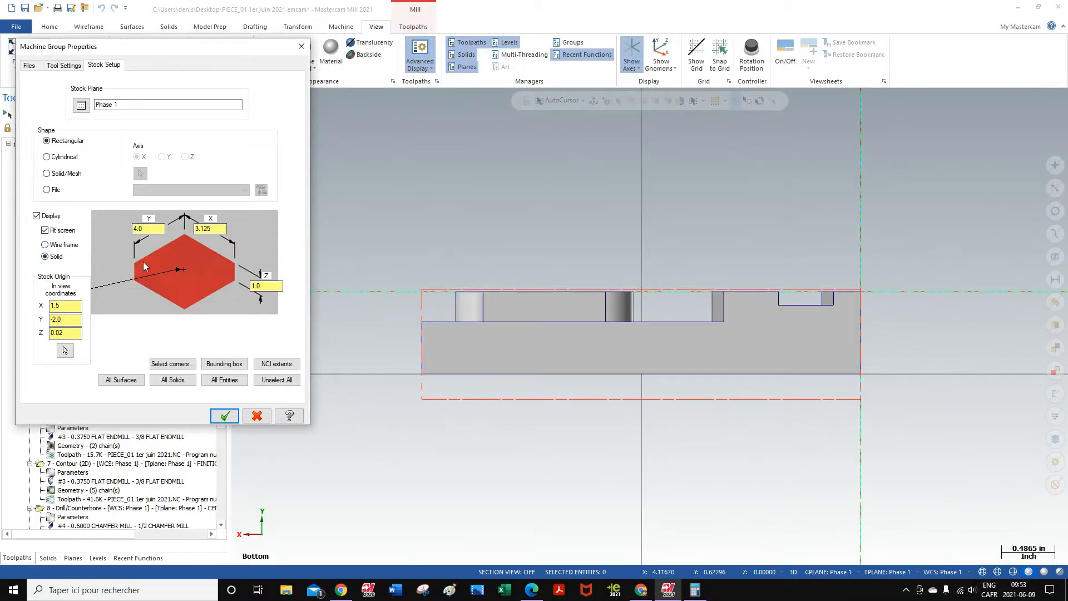
{"action": "left_click", "coordinate": [225, 416]}
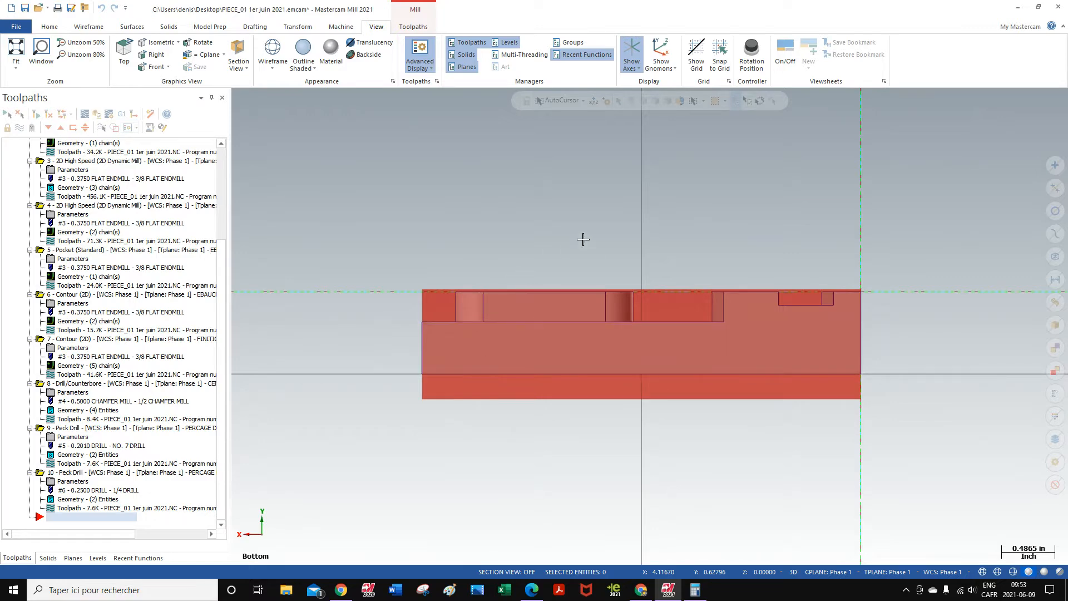
Examine the part inside the solid stock in the isometric view and from underneath
{"action": "right_click", "coordinate": [615, 193]}
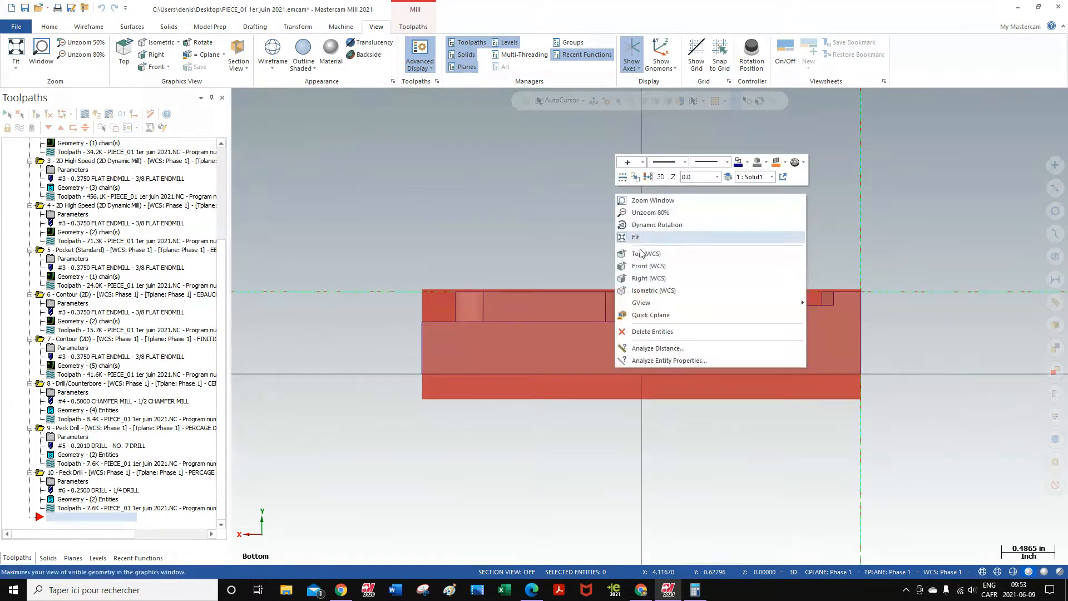
{"action": "left_click", "coordinate": [648, 292]}
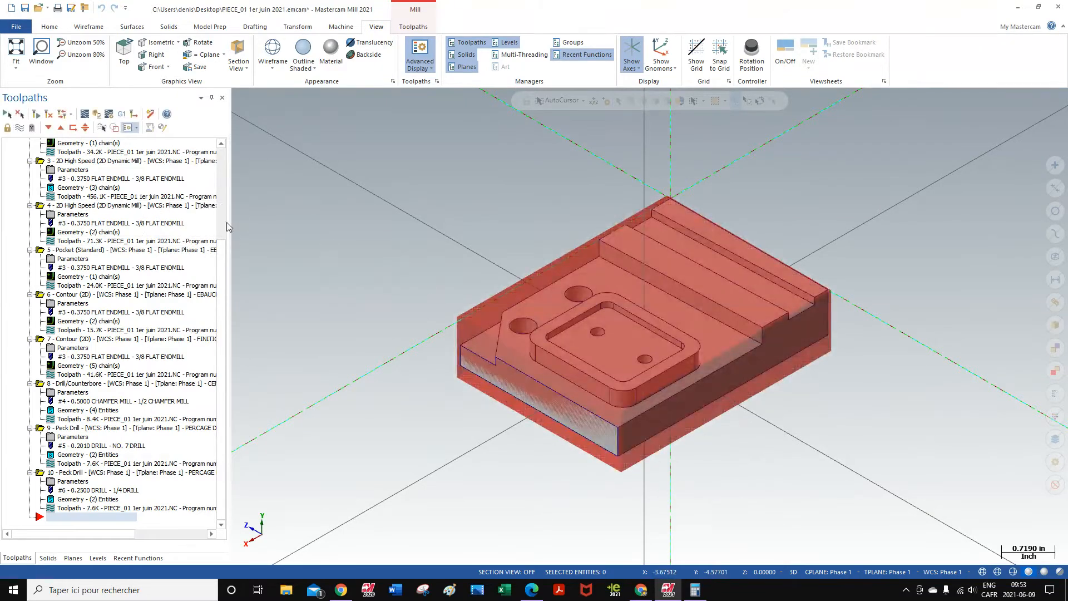
{"action": "scroll", "coordinate": [124, 208], "scroll_direction": "up", "scroll_amount": 5}
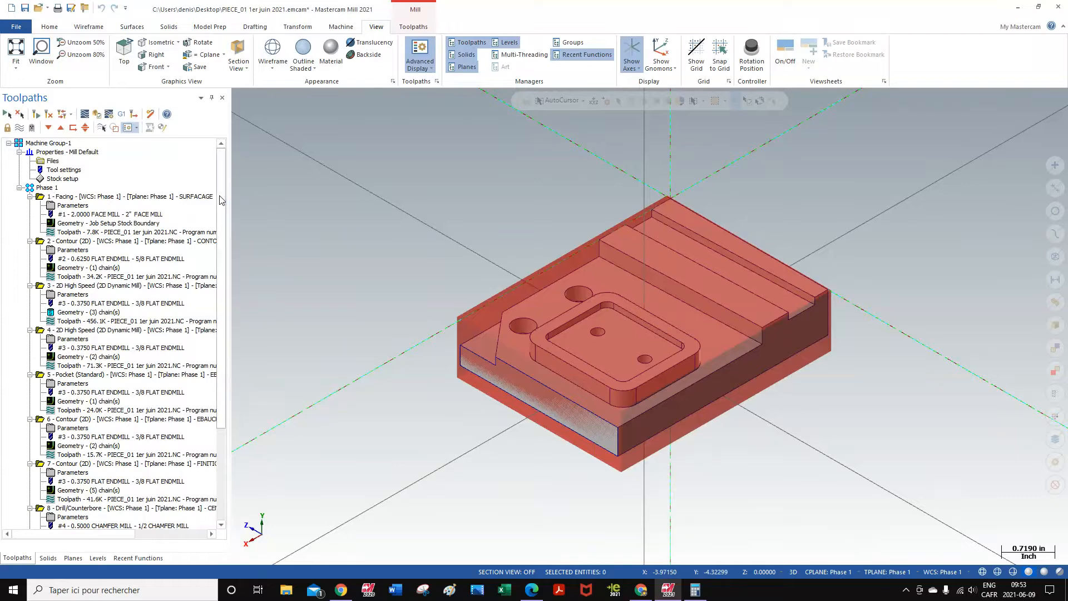
{"action": "scroll", "coordinate": [207, 316], "scroll_direction": "down", "scroll_amount": 5}
{"action": "mouse_move", "coordinate": [836, 465]}
{"action": "middle_mouse_down"}
{"action": "mouse_move", "coordinate": [903, 249]}
{"action": "mouse_move", "coordinate": [1033, 226]}
{"action": "mouse_move", "coordinate": [990, 374]}
{"action": "mouse_move", "coordinate": [798, 203]}
{"action": "mouse_move", "coordinate": [909, 191]}
{"action": "mouse_move", "coordinate": [890, 239]}
{"action": "mouse_move", "coordinate": [865, 248]}
{"action": "mouse_move", "coordinate": [908, 250]}
{"action": "middle_mouse_up"}
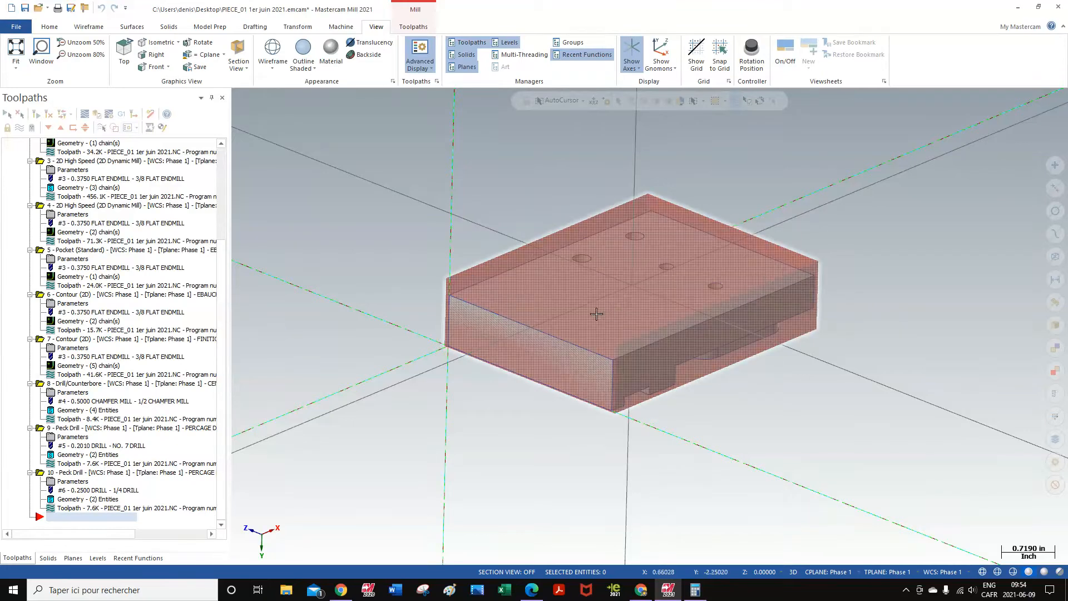
{"action": "right_click", "coordinate": [865, 243]}
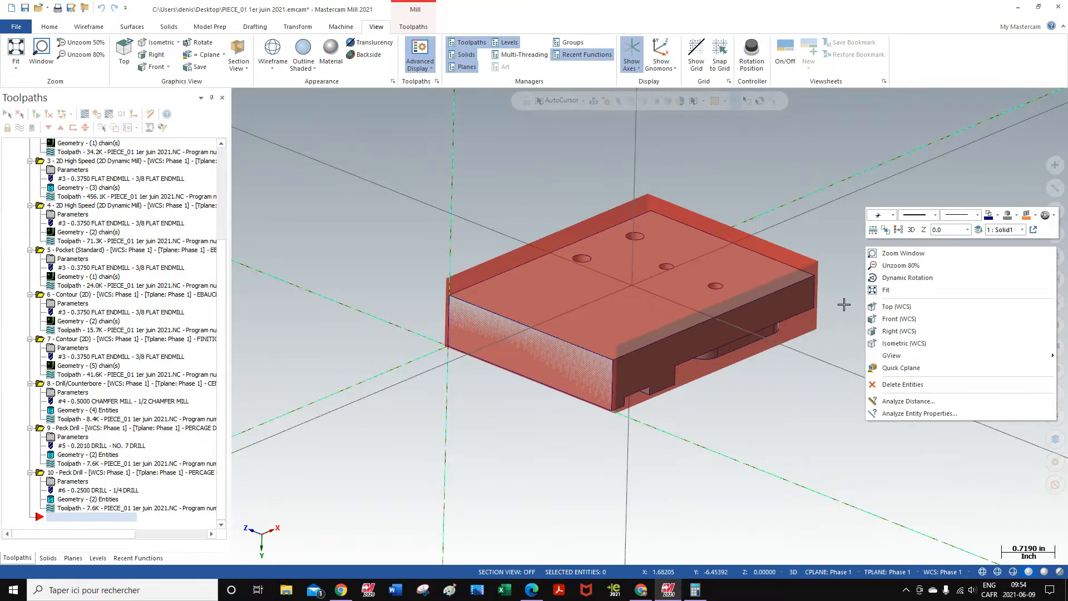
{"action": "left_click", "coordinate": [894, 344]}
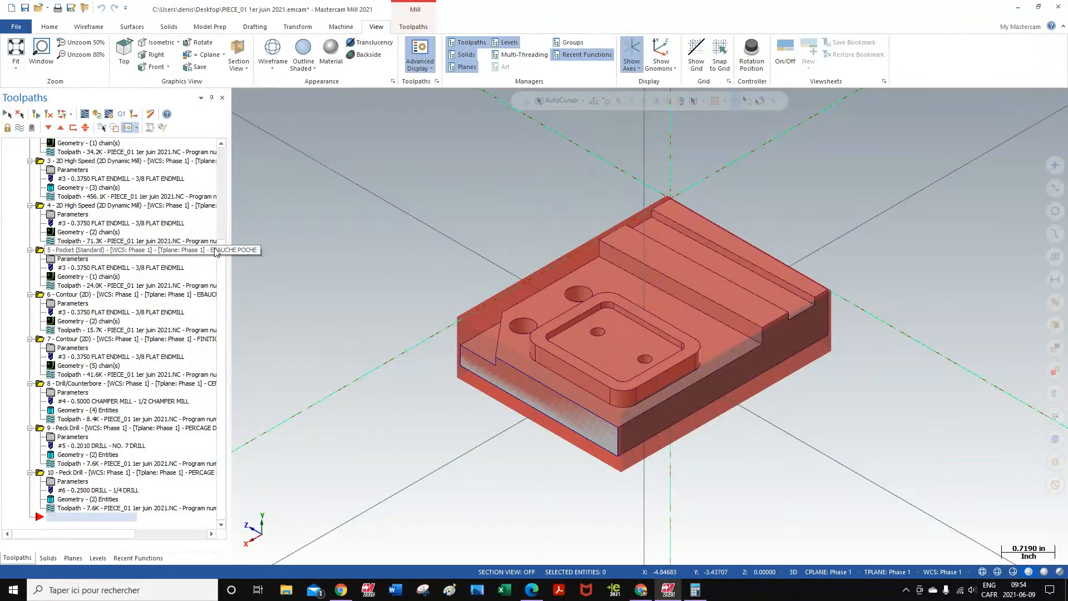
Set the stock display to wire frame in the machine group's stock setup
{"action": "left_click_drag", "start_coordinate": [221, 245], "coordinate": [225, 136]}
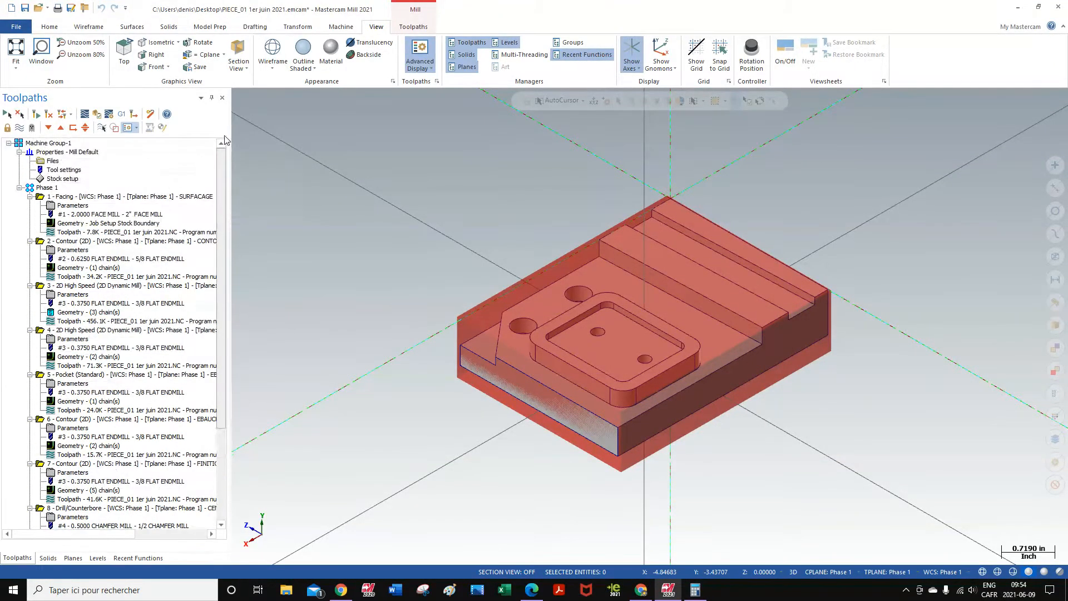
{"action": "left_click", "coordinate": [61, 179]}
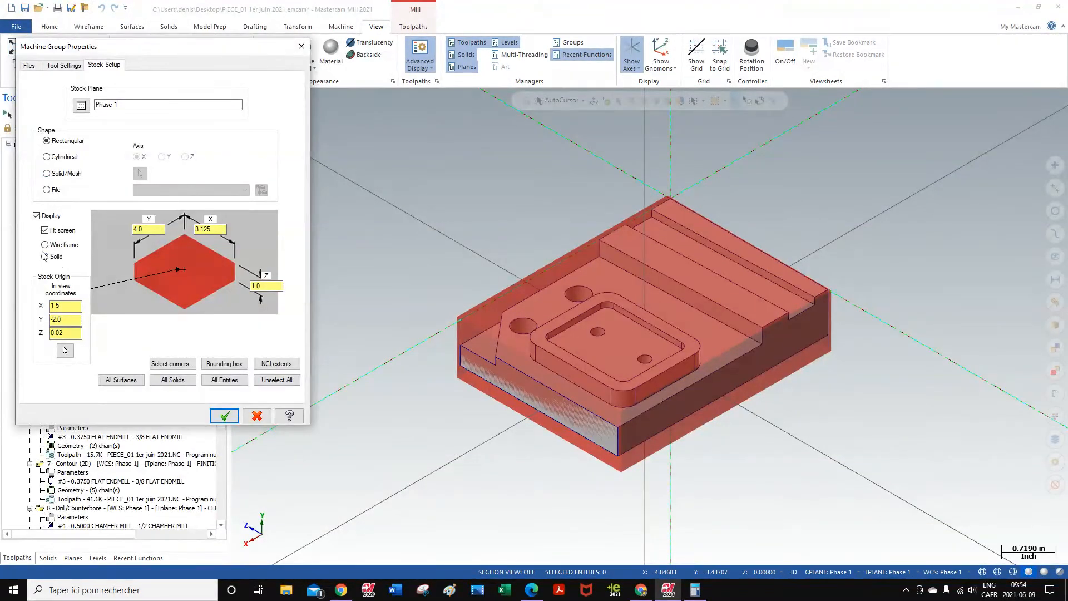
{"action": "left_click", "coordinate": [45, 245]}
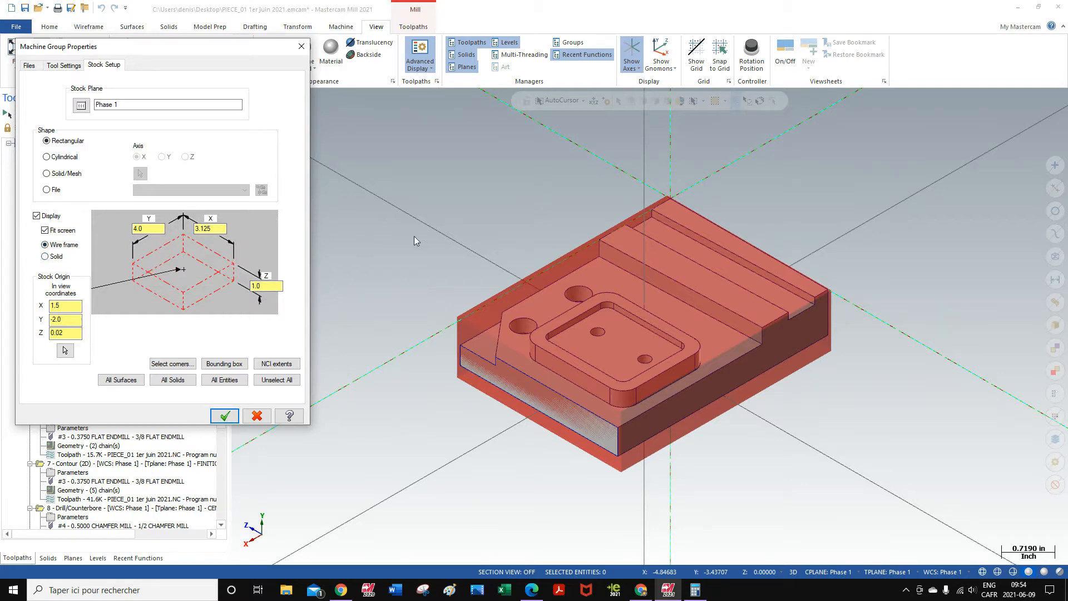
{"action": "left_click", "coordinate": [225, 416]}
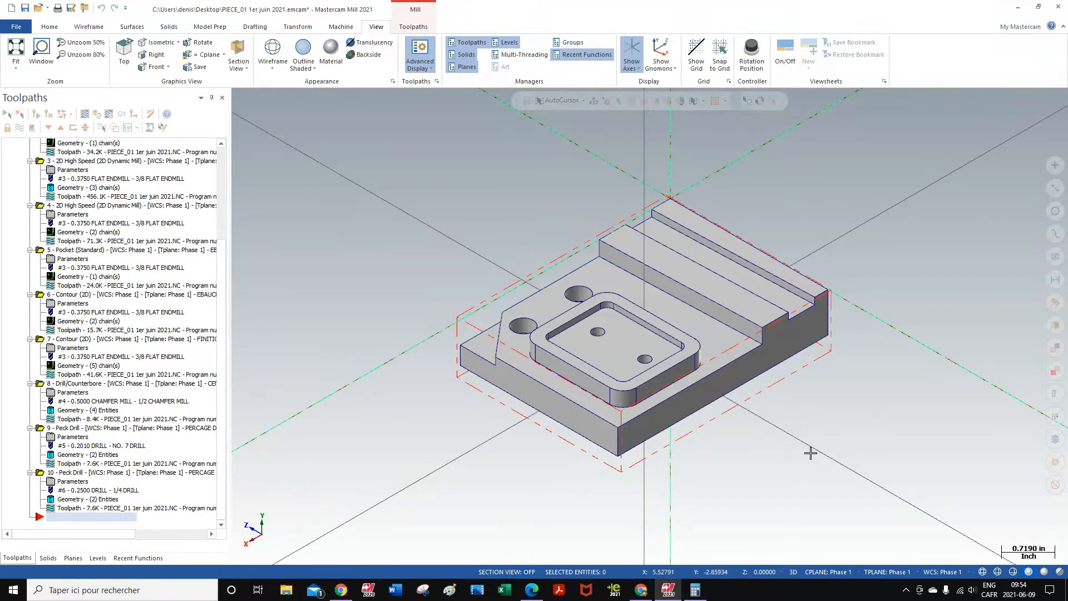
Examine the excess stock around the part in the Right (WCS) view and return to the Isometric (WCS) view
{"action": "right_click", "coordinate": [872, 375]}
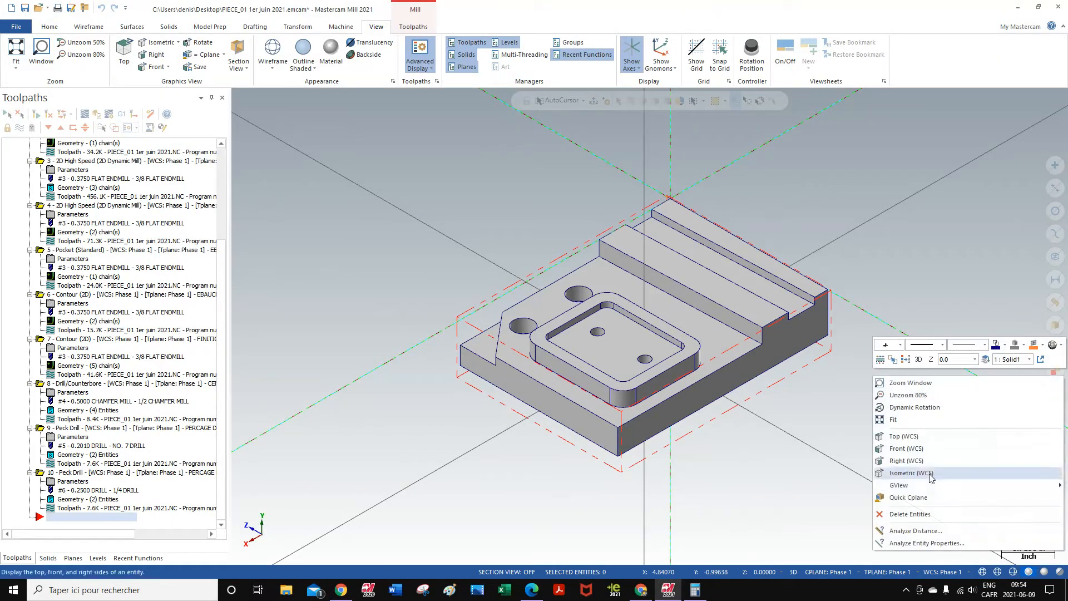
{"action": "left_click", "coordinate": [898, 463]}
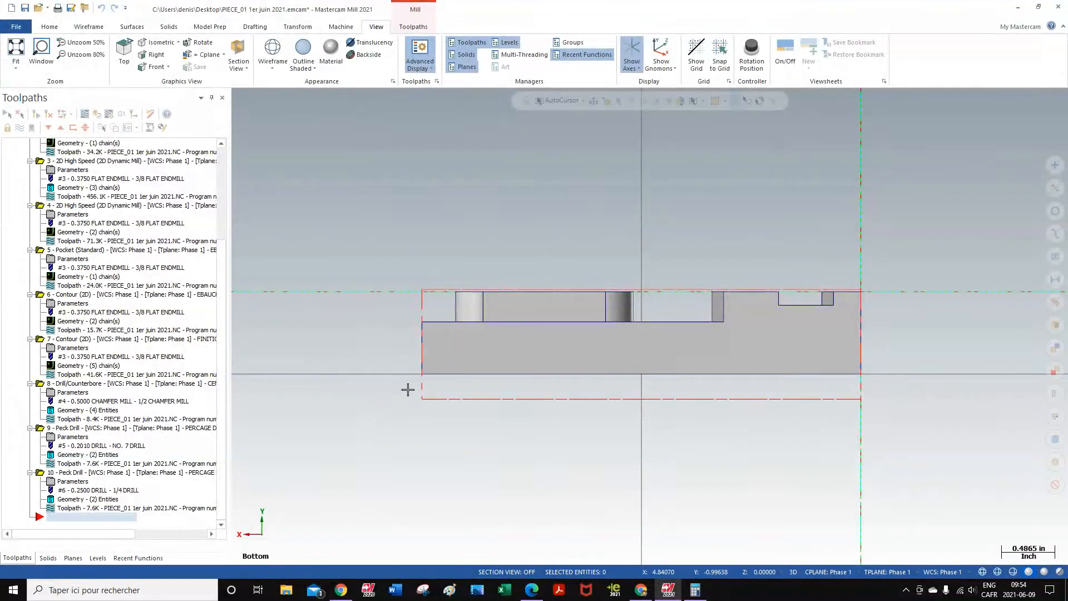
{"action": "right_click", "coordinate": [775, 181]}
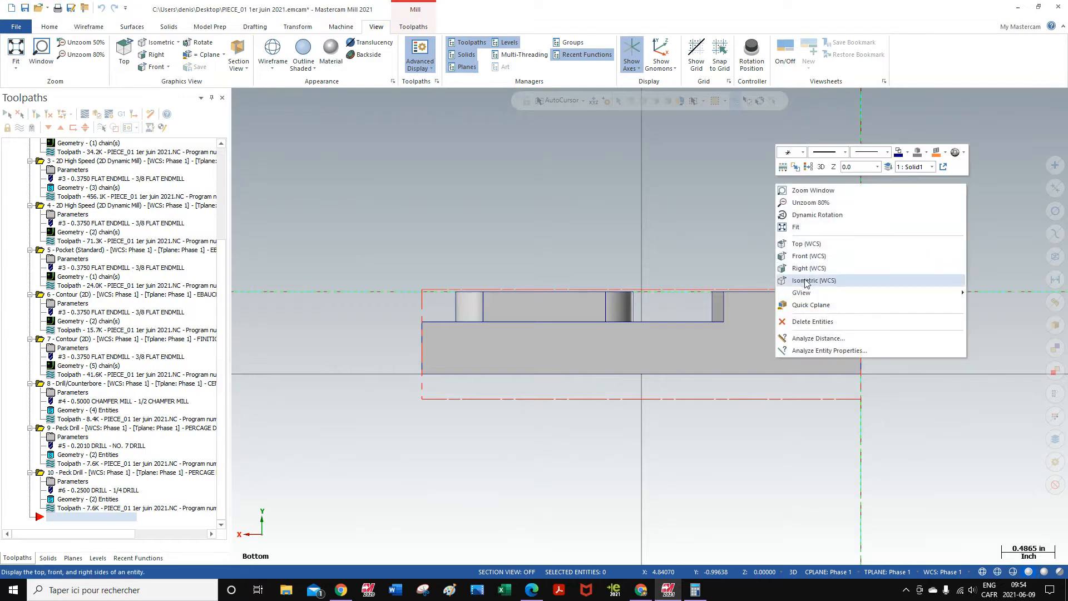
{"action": "left_click", "coordinate": [804, 283]}
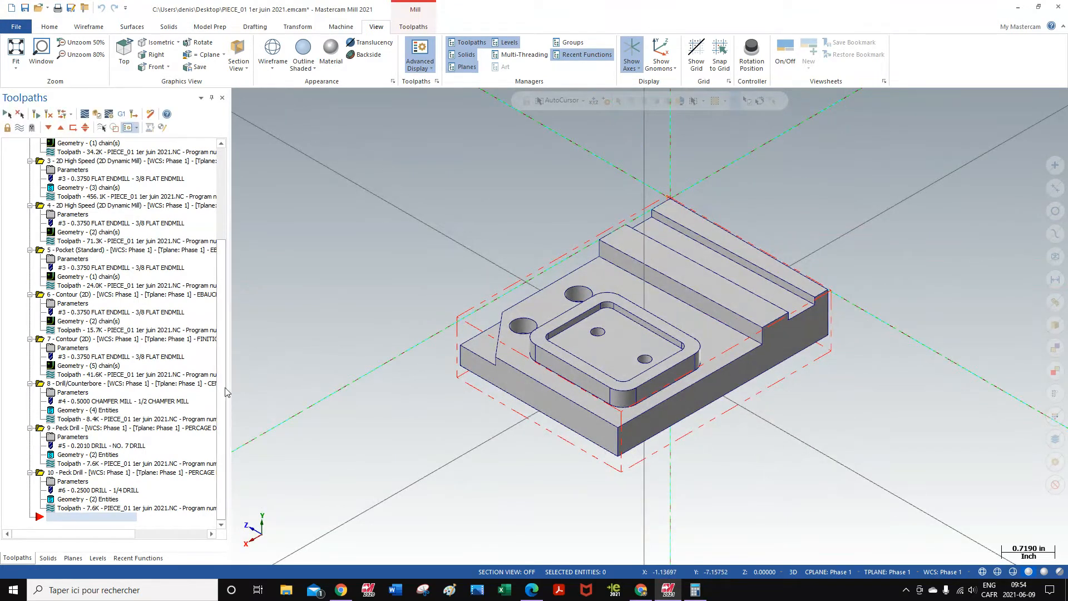
{"action": "mouse_move", "coordinate": [222, 360]}
{"action": "left_mouse_down"}
{"action": "mouse_move", "coordinate": [222, 321]}
{"action": "mouse_move", "coordinate": [222, 365]}
{"action": "left_mouse_up"}
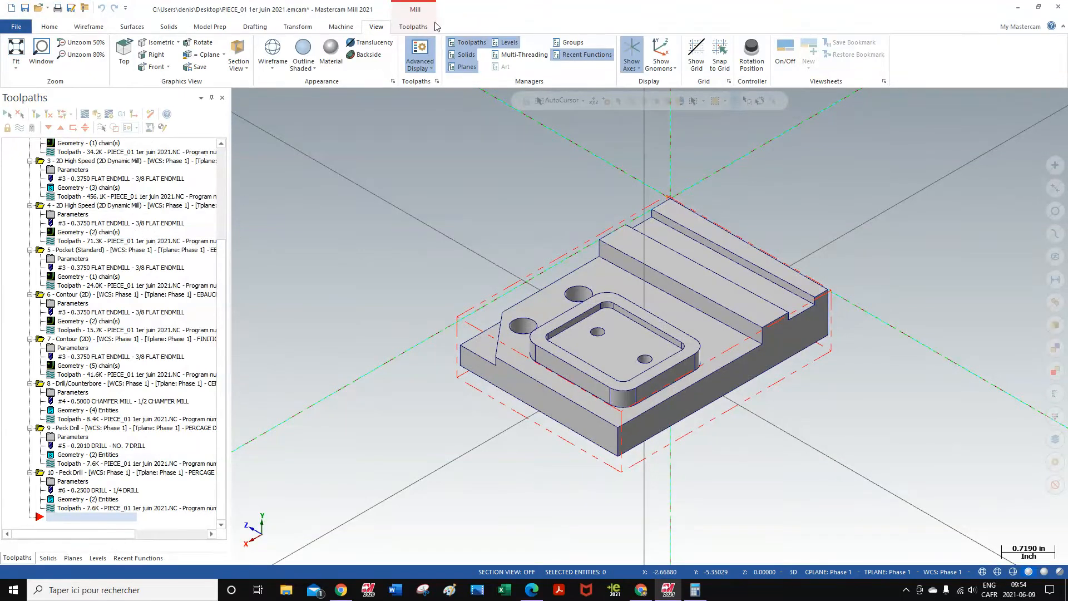
Copy the peck drill operation for the 0.201 holes and paste it at the end of the Phase 1 operations
{"action": "left_click", "coordinate": [414, 27]}
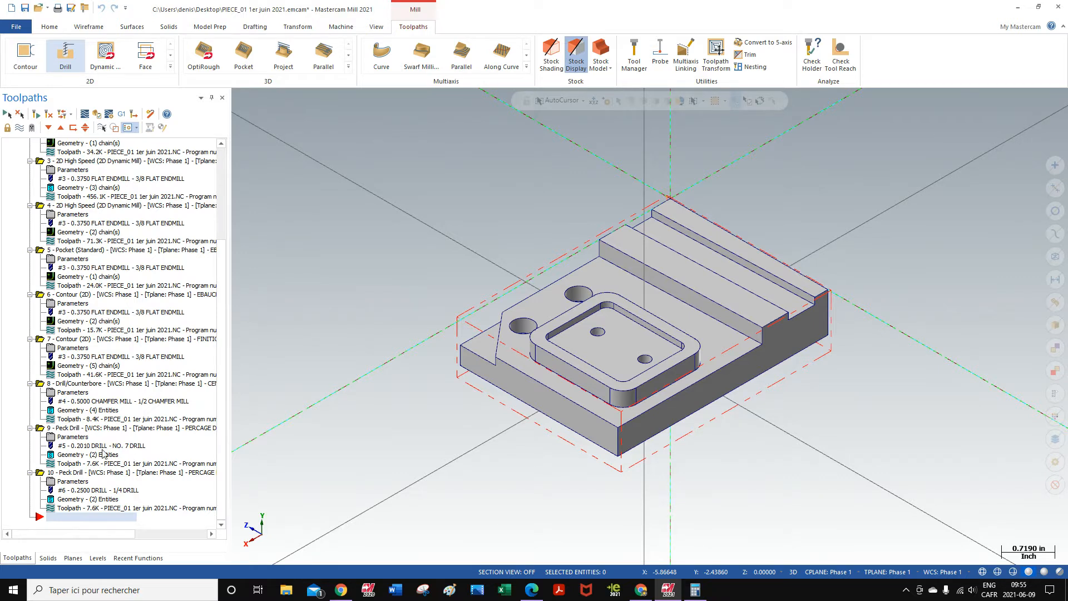
{"action": "left_click", "coordinate": [41, 430]}
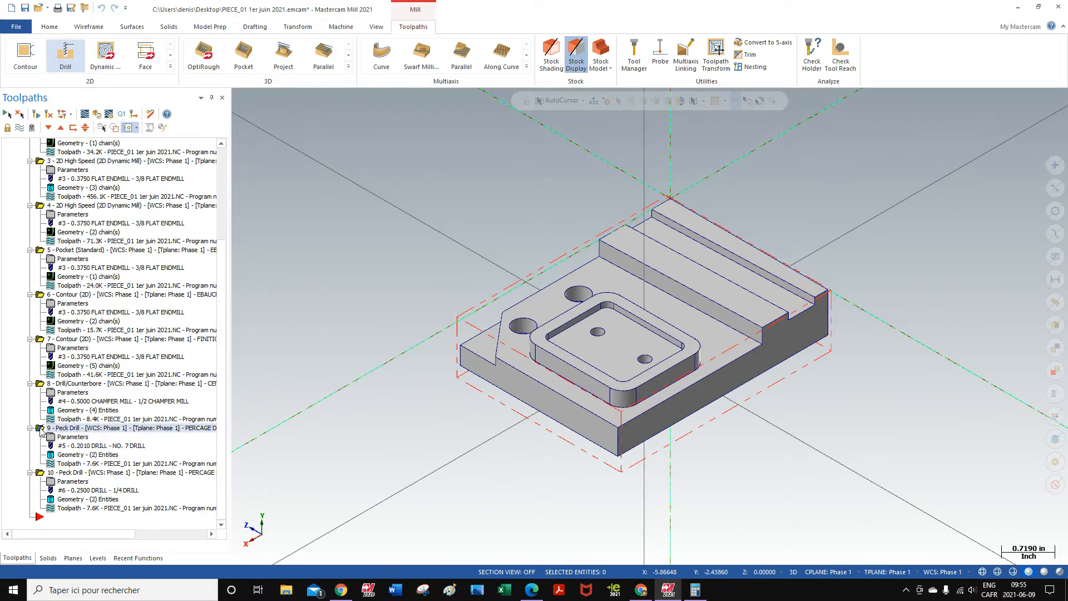
{"action": "right_click", "coordinate": [41, 432]}
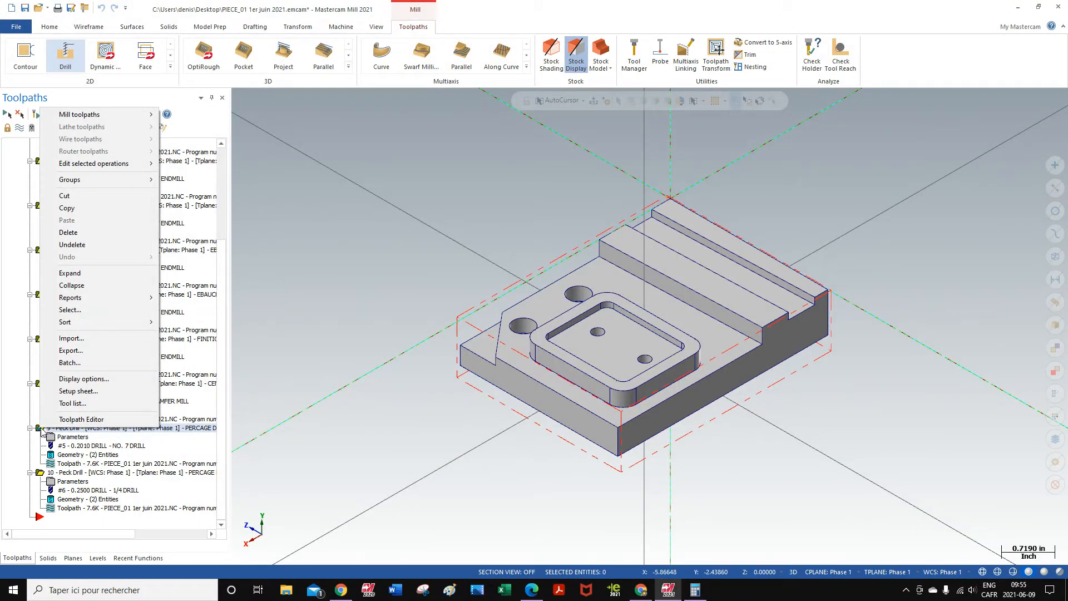
{"action": "left_click", "coordinate": [77, 209]}
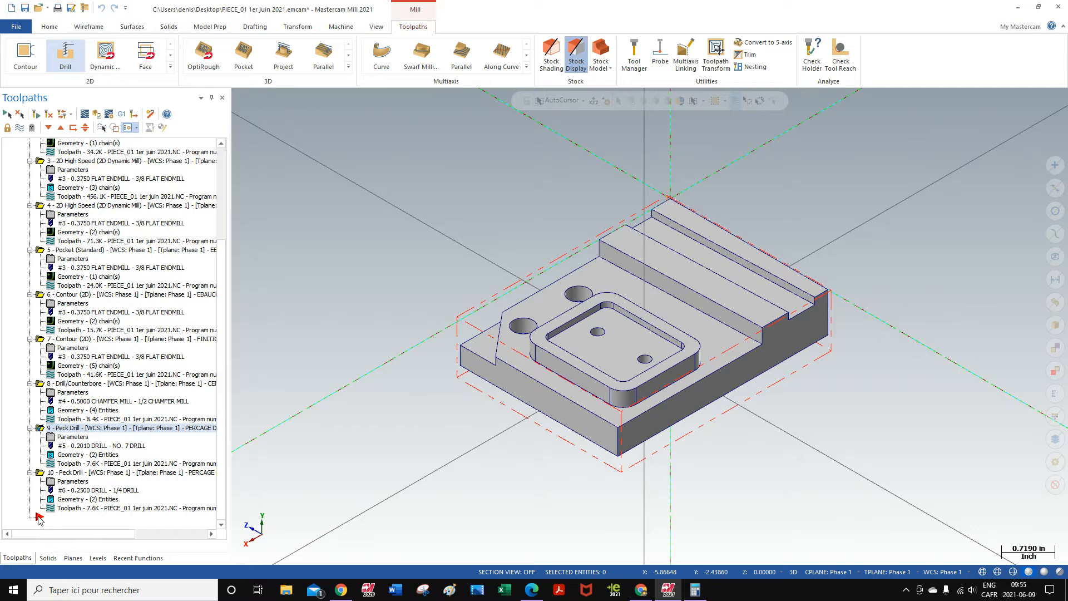
{"action": "right_click", "coordinate": [38, 519]}
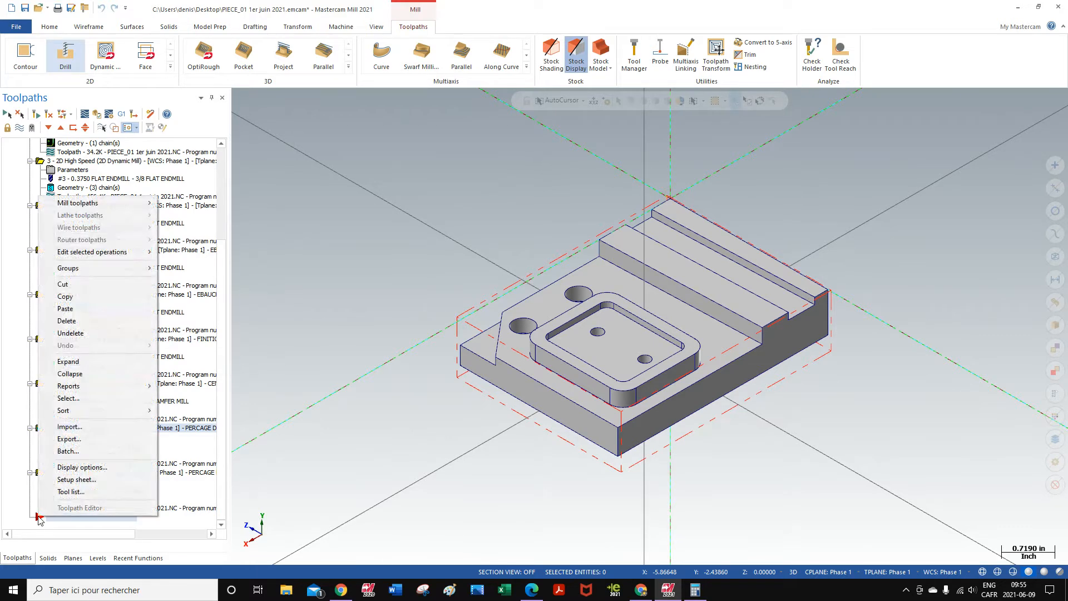
{"action": "left_click", "coordinate": [65, 308]}
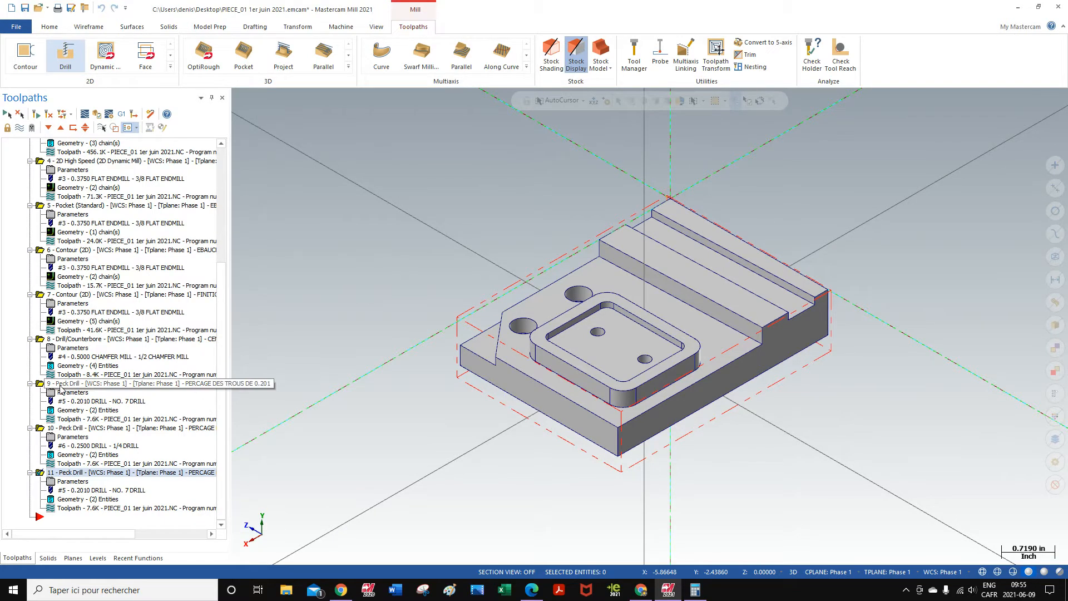
Open the copied peck drill operation's parameters and delete tool 7, the 1/4-20 TAPRH, from its tool list
{"action": "left_click", "coordinate": [51, 482]}
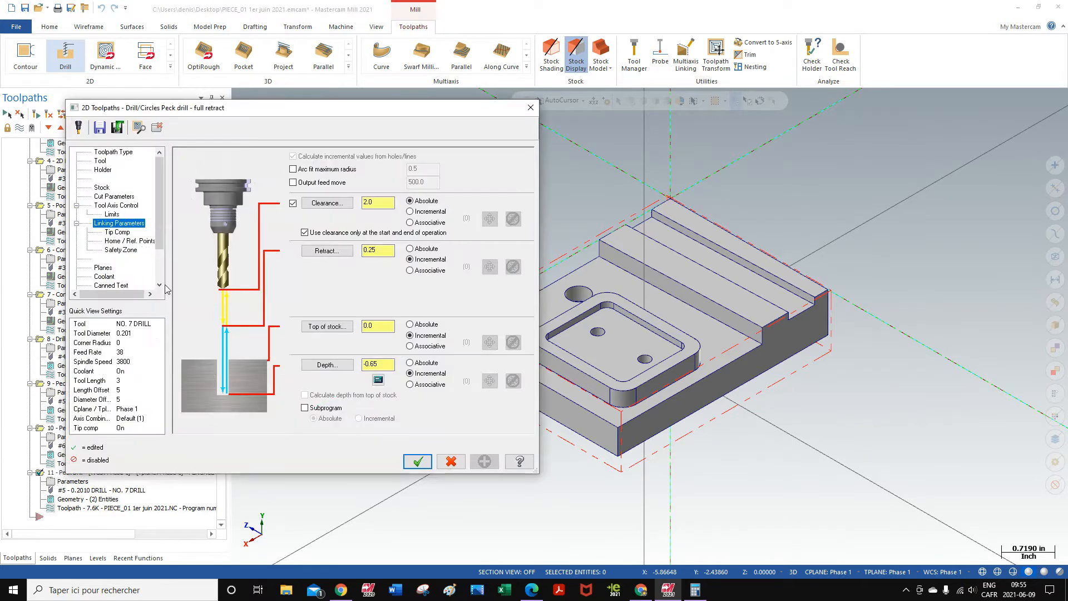
{"action": "left_click", "coordinate": [100, 161]}
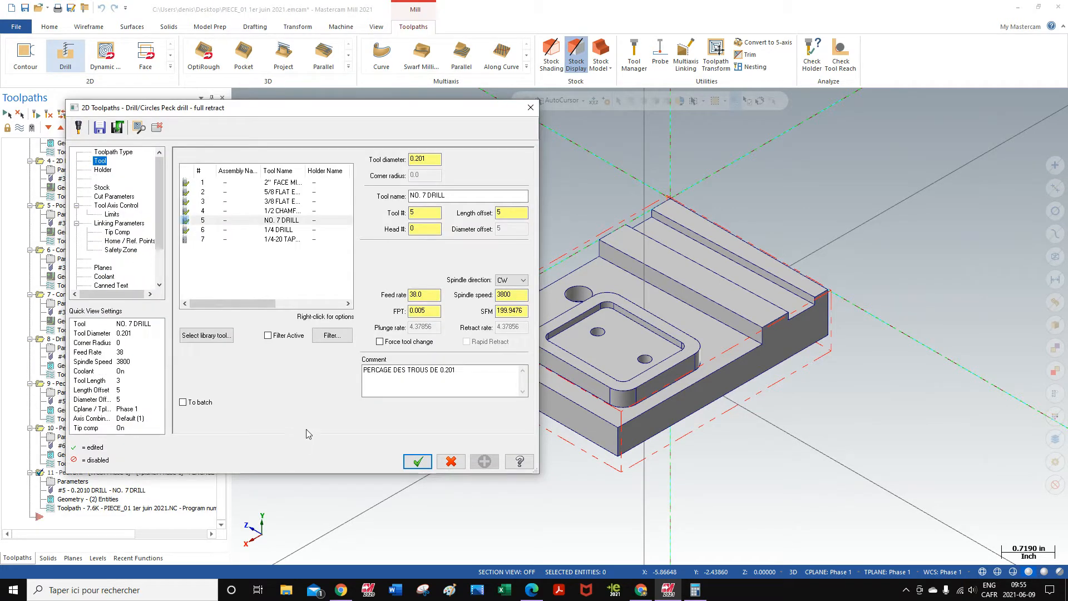
{"action": "left_click", "coordinate": [285, 241]}
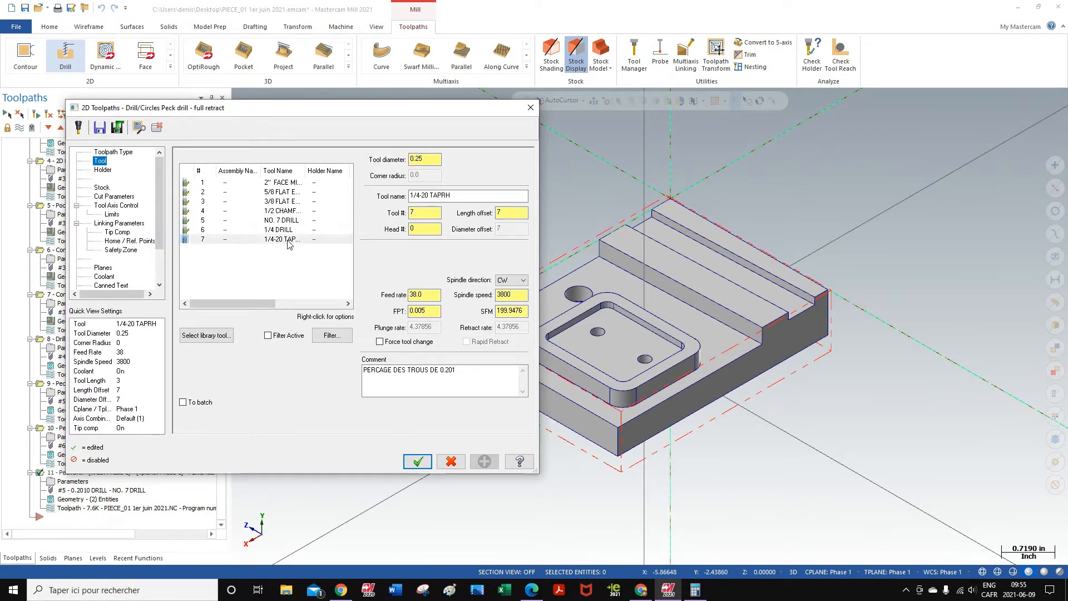
{"action": "right_click", "coordinate": [288, 243]}
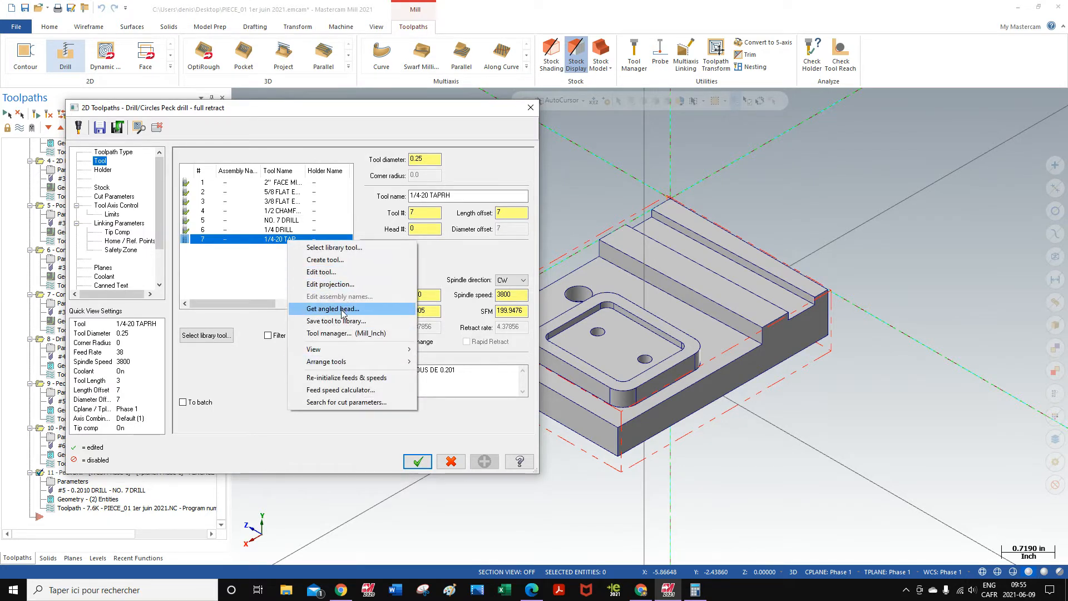
{"action": "left_click", "coordinate": [221, 284]}
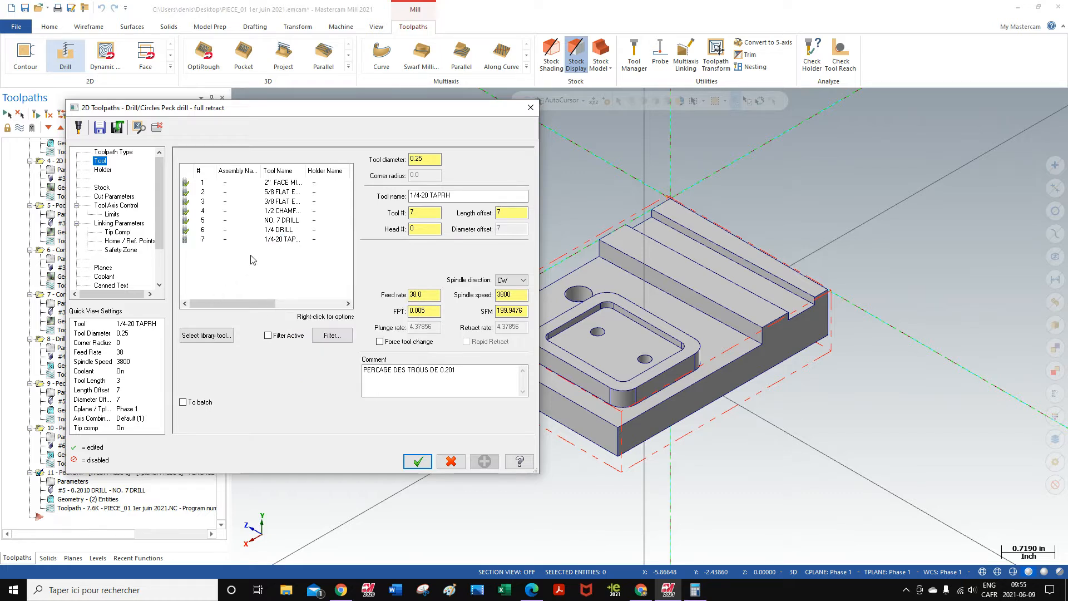
{"action": "left_click", "coordinate": [273, 241]}
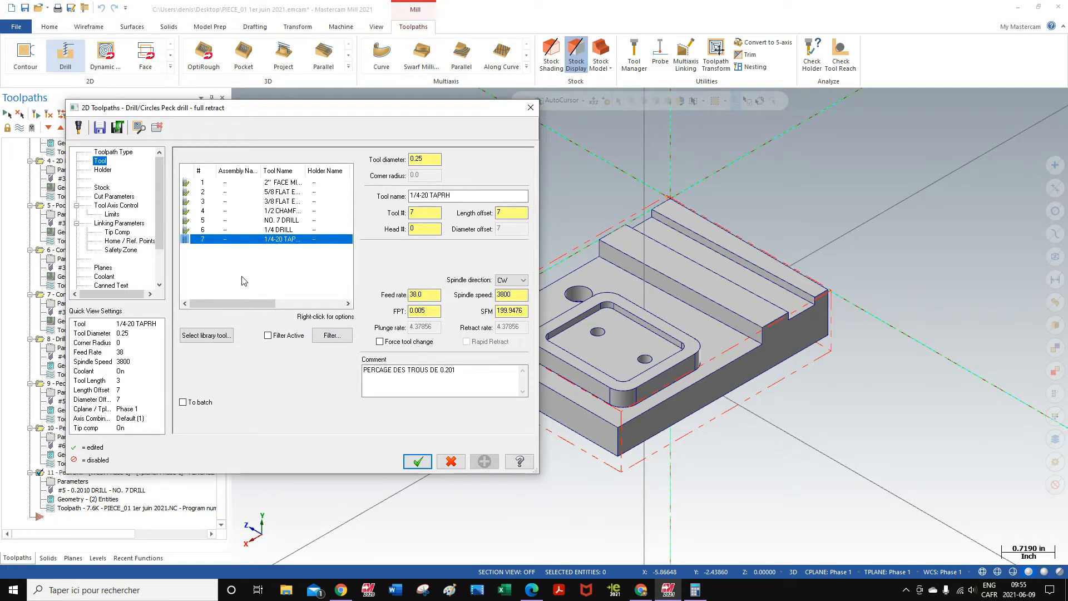
{"action": "key", "text": "Delete"}
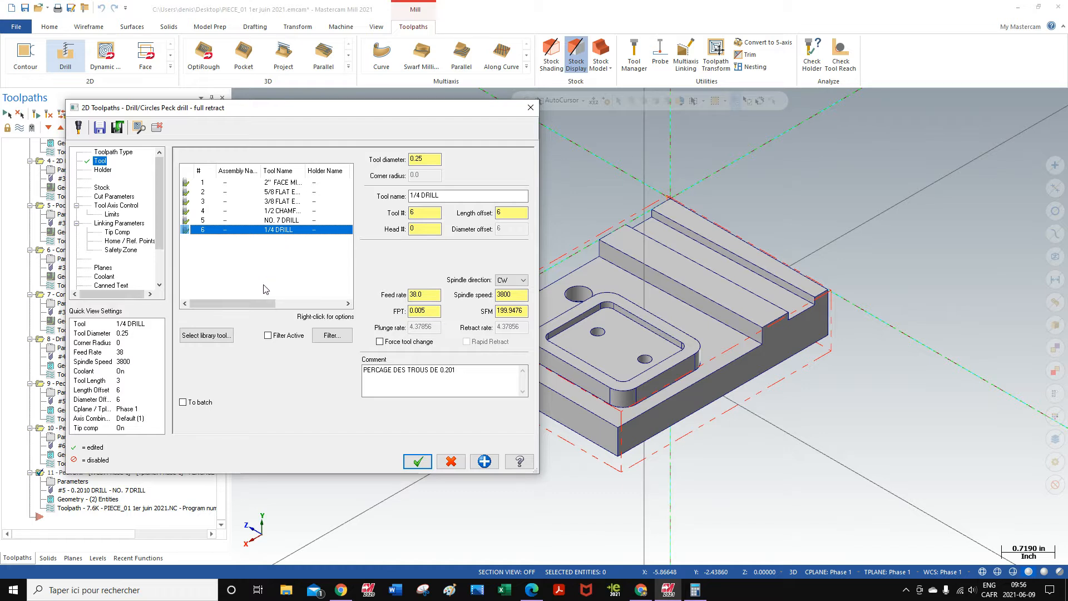
Try filtering the operation's tool list to right-hand taps with a diameter equal to 0.25, and deactivate the filter
{"action": "left_click", "coordinate": [206, 335]}
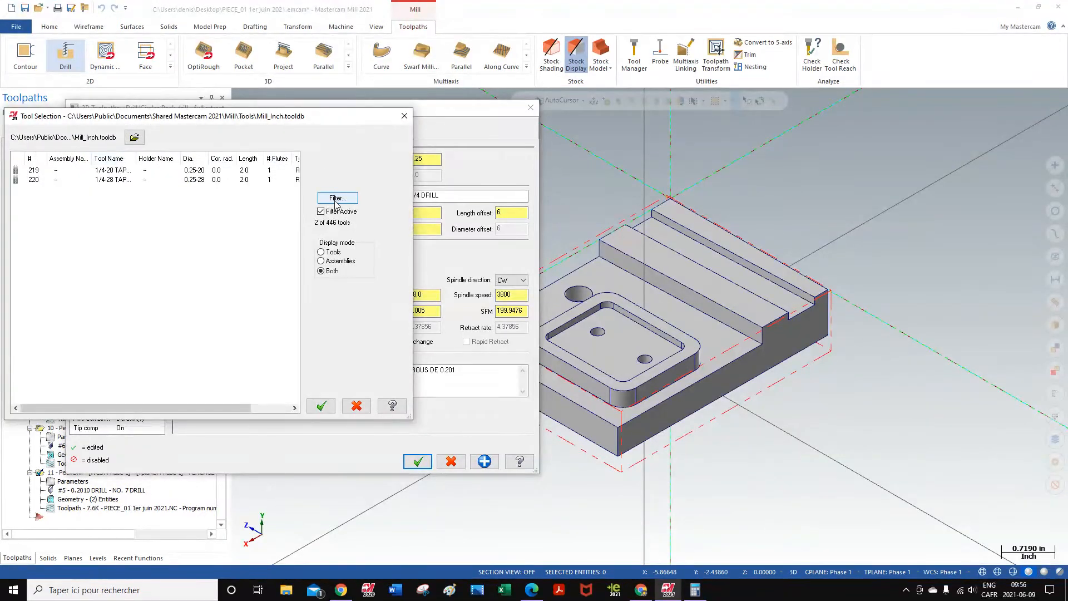
{"action": "left_click", "coordinate": [407, 118]}
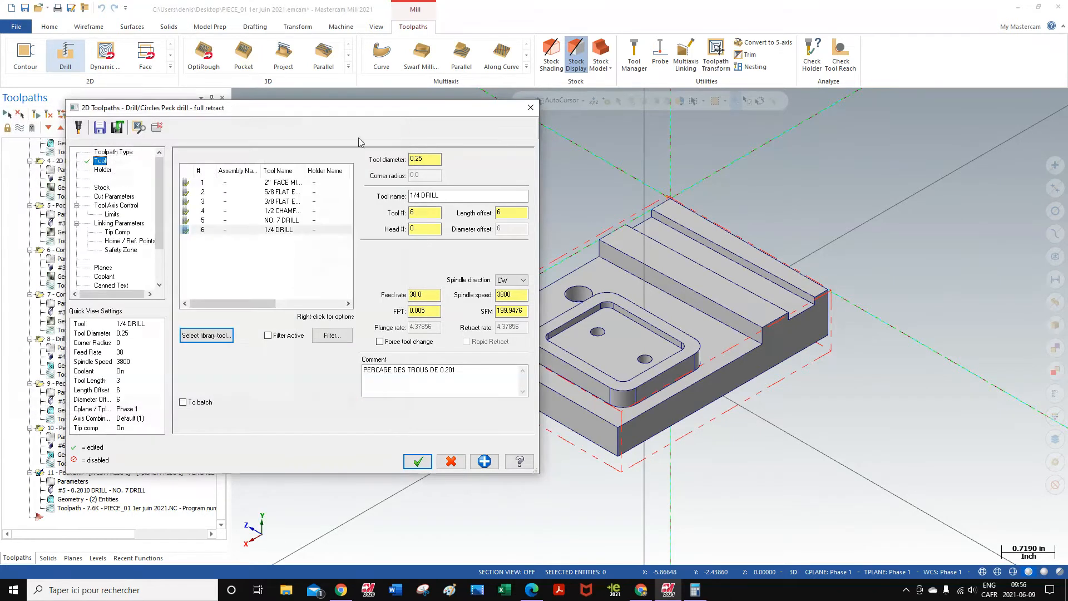
{"action": "left_click", "coordinate": [330, 336]}
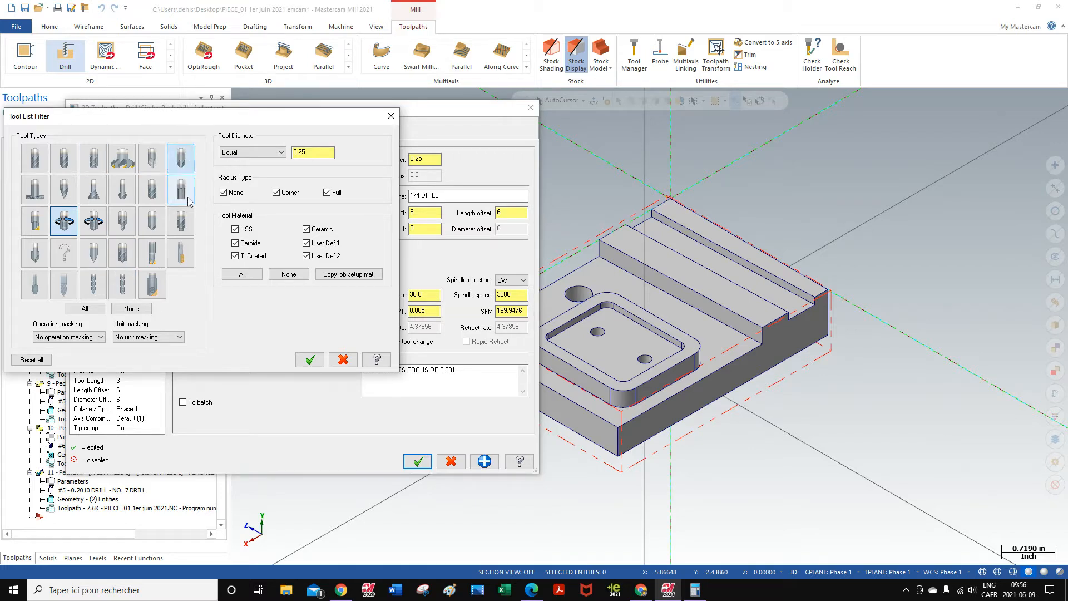
{"action": "left_click", "coordinate": [180, 158]}
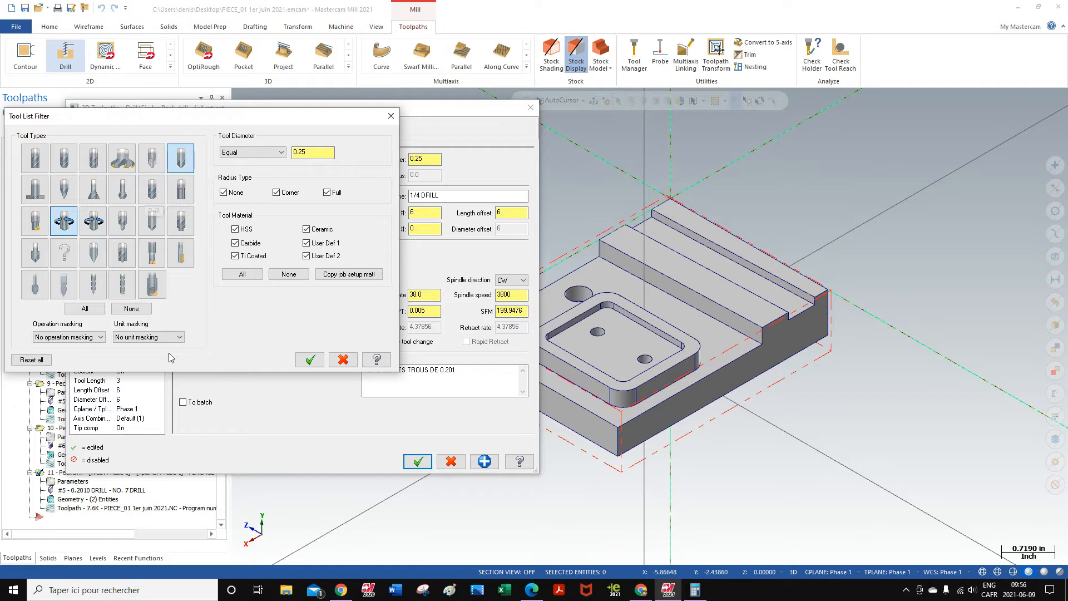
{"action": "left_click", "coordinate": [131, 308]}
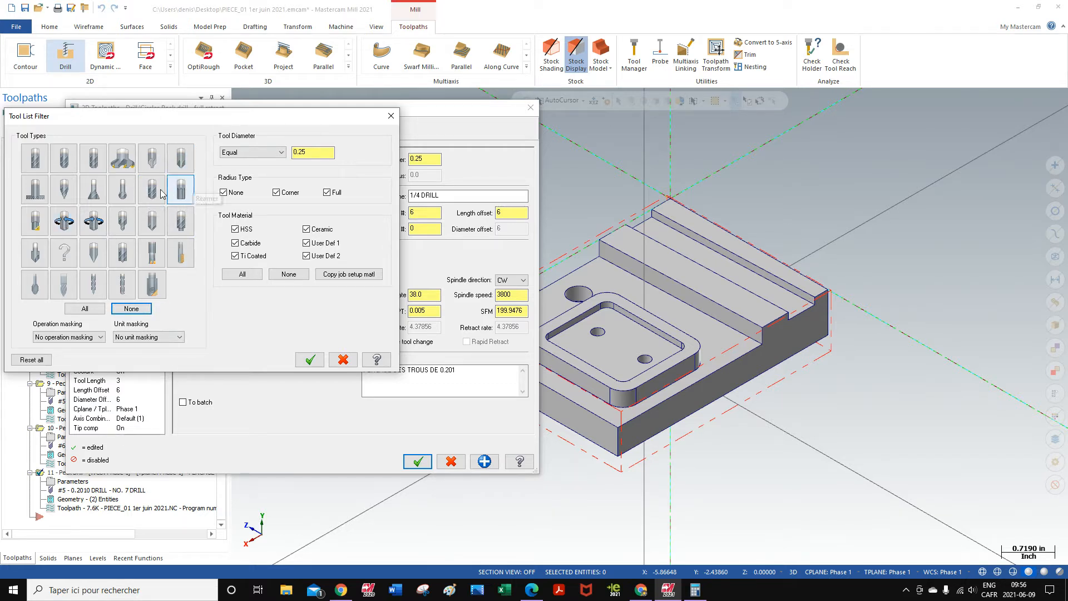
{"action": "left_click", "coordinate": [63, 224]}
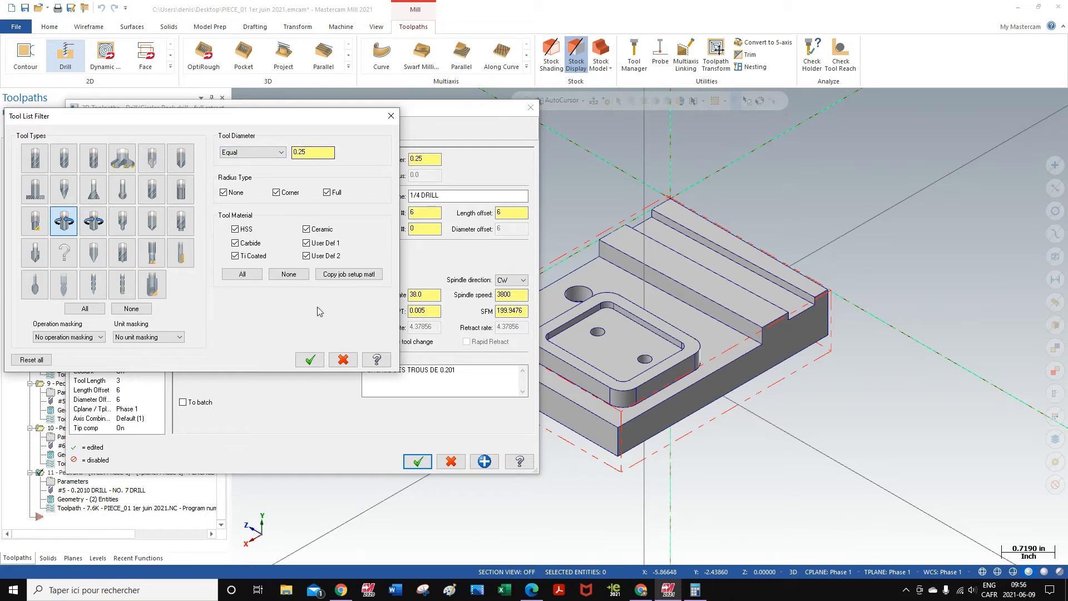
{"action": "left_click", "coordinate": [310, 360]}
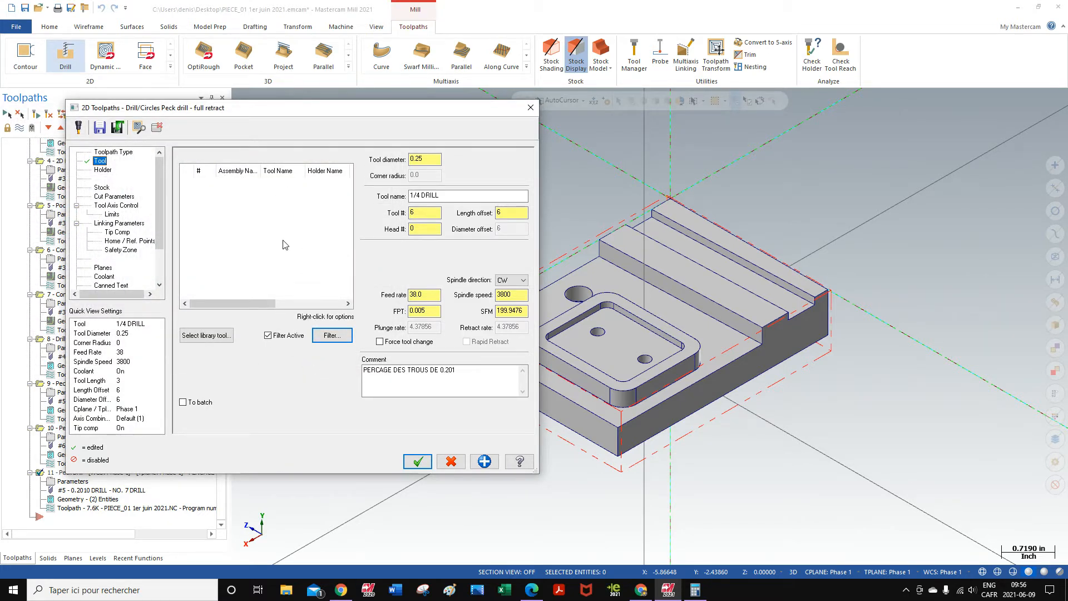
{"action": "left_click", "coordinate": [269, 335]}
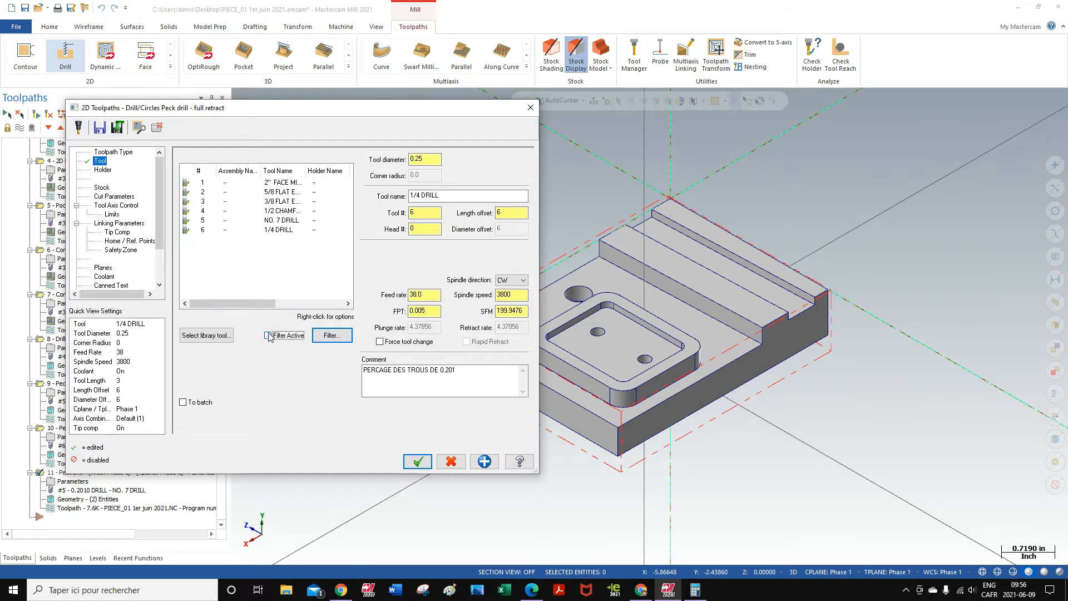
Check the thread callout on the PIECE_01 drawing and add the 1/4-20 tap, tool 219, from the Mill_Inch library to the operation
{"action": "left_click", "coordinate": [206, 336]}
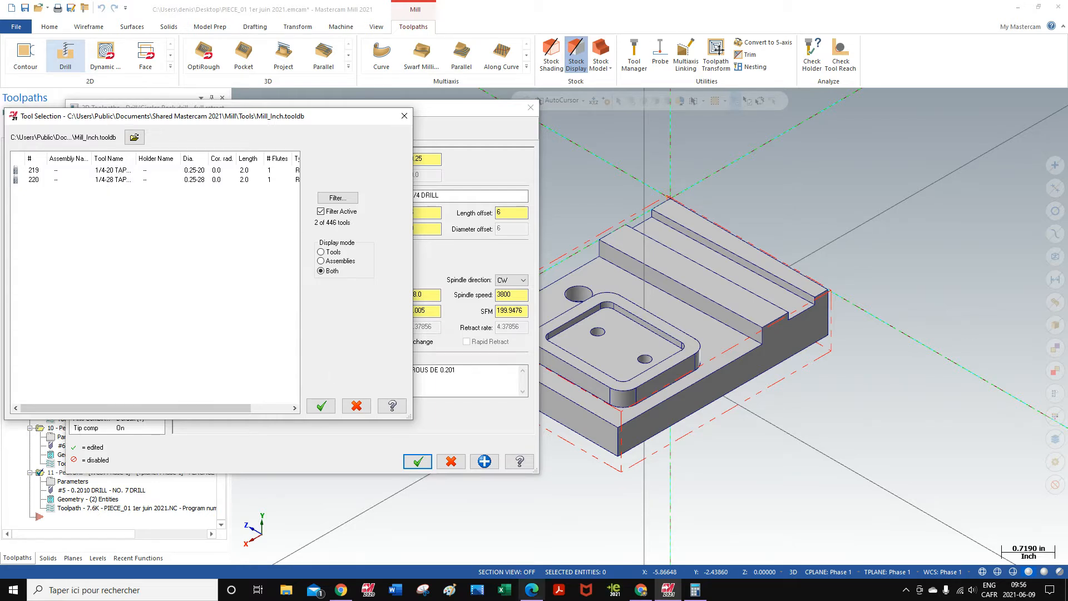
{"action": "left_click", "coordinate": [532, 590]}
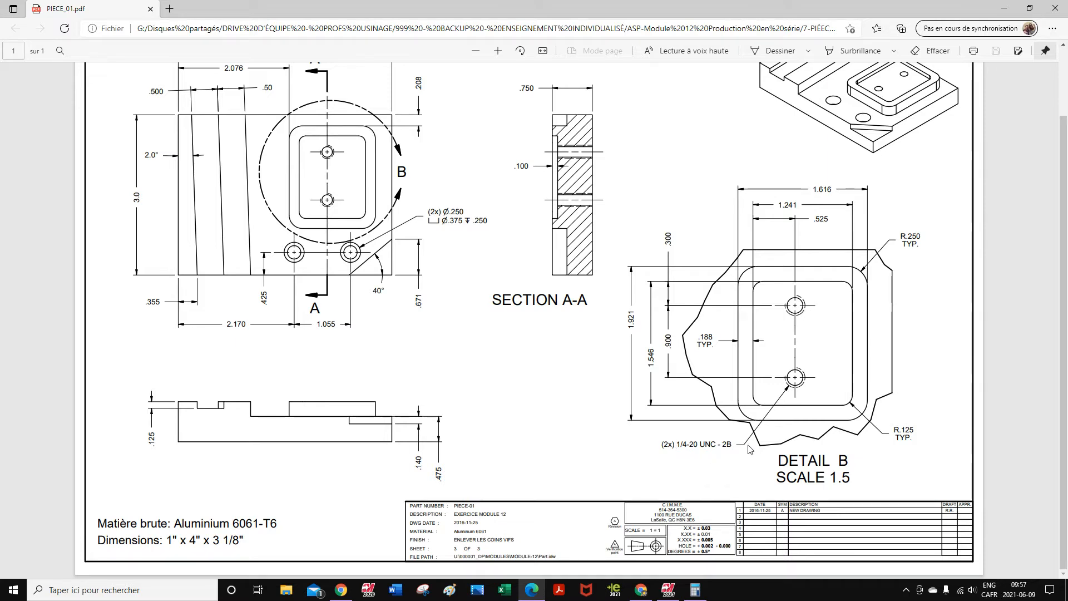
{"action": "left_click", "coordinate": [1004, 8]}
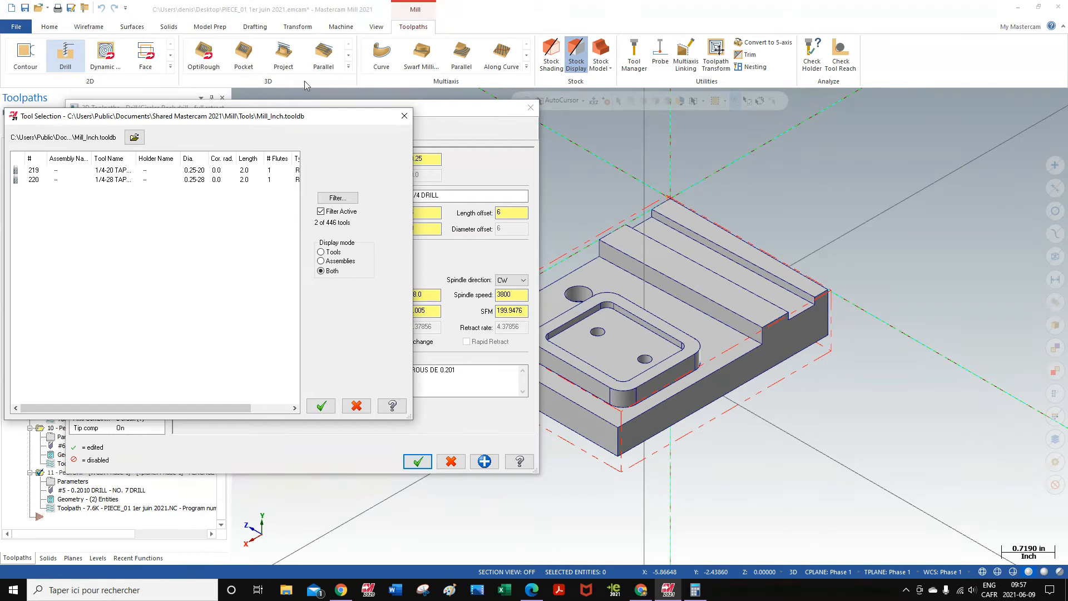
{"action": "left_click", "coordinate": [113, 172]}
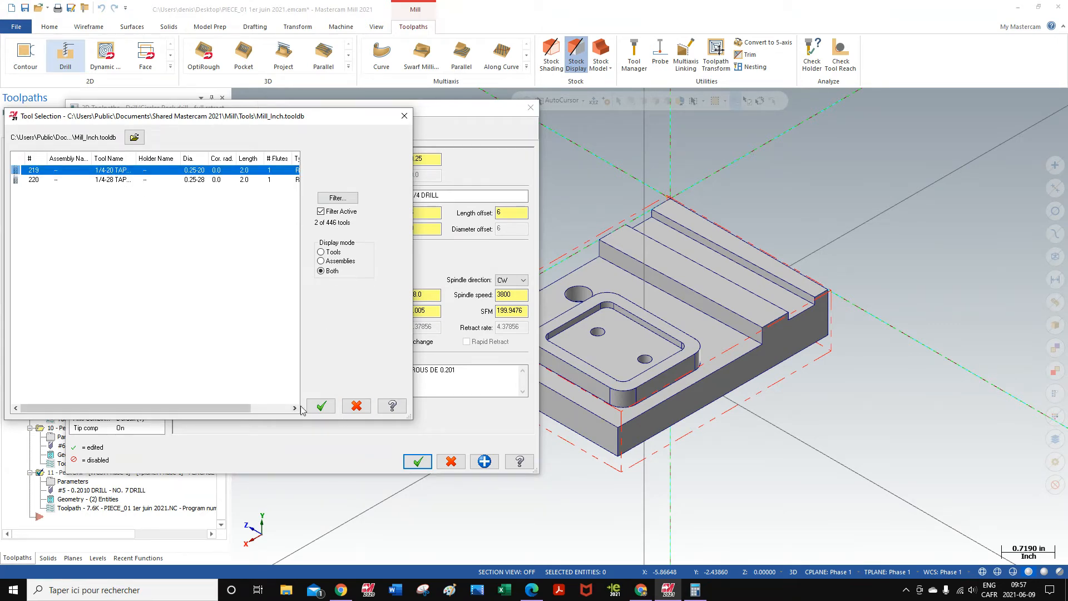
{"action": "left_click", "coordinate": [321, 407]}
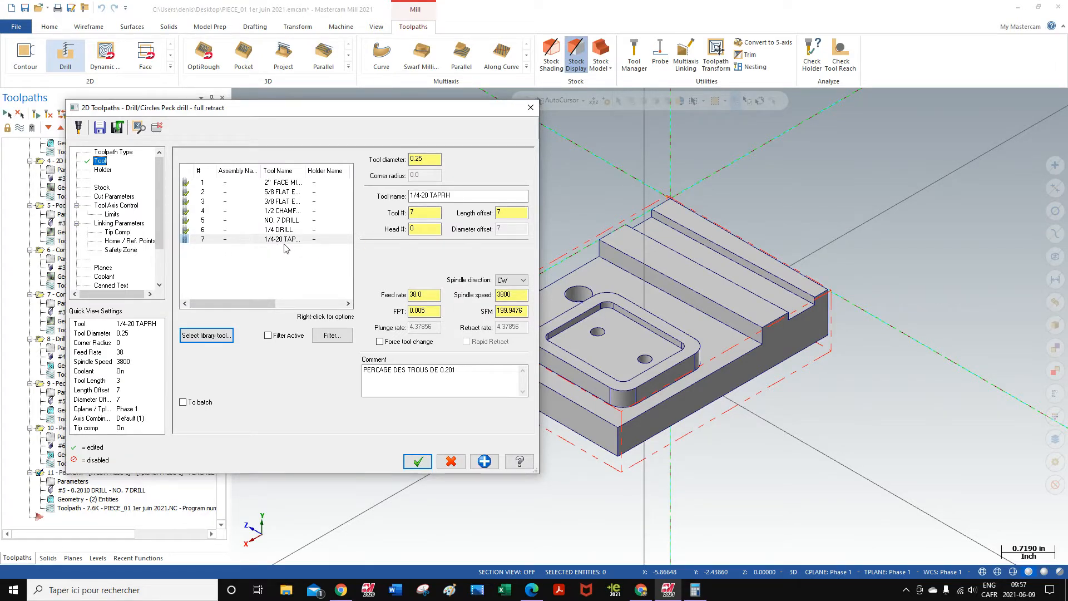
Replace the copied operation's comment with "TARAUDAGE DES TROUS 1/4-20 UNC"
{"action": "left_click", "coordinate": [414, 215]}
{"action": "left_click", "coordinate": [504, 213]}
{"action": "left_click", "coordinate": [458, 372]}
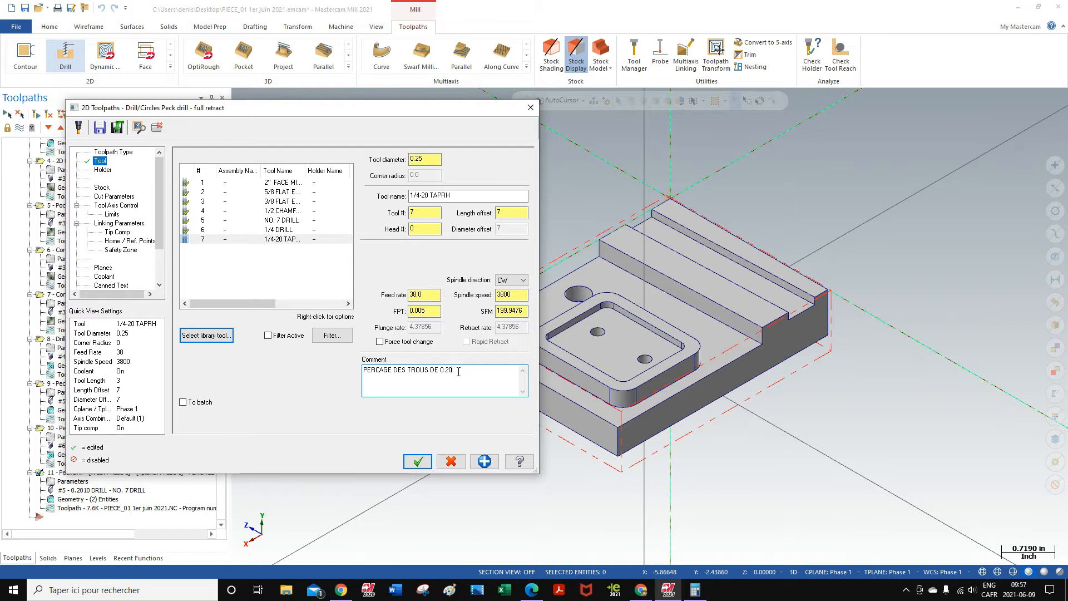
{"action": "key", "text": "BackSpace"}
{"action": "key", "text": "BackSpace"}
{"action": "key", "text": "BackSpace"}
{"action": "key", "text": "BackSpace"}
{"action": "key", "text": "BackSpace"}
{"action": "key", "text": "BackSpace"}
{"action": "key", "text": "BackSpace"}
{"action": "key", "text": "BackSpace"}
{"action": "key", "text": "BackSpace"}
{"action": "key", "text": "BackSpace"}
{"action": "key", "text": "BackSpace"}
{"action": "key", "text": "BackSpace"}
{"action": "key", "text": "BackSpace"}
{"action": "key", "text": "BackSpace"}
{"action": "key", "text": "BackSpace"}
{"action": "key", "text": "BackSpace"}
{"action": "key", "text": "BackSpace"}
{"action": "key", "text": "BackSpace"}
{"action": "key", "text": "BackSpace"}
{"action": "key", "text": "BackSpace"}
{"action": "type", "text": "TARA"}
{"action": "type", "text": "0 UNC"}
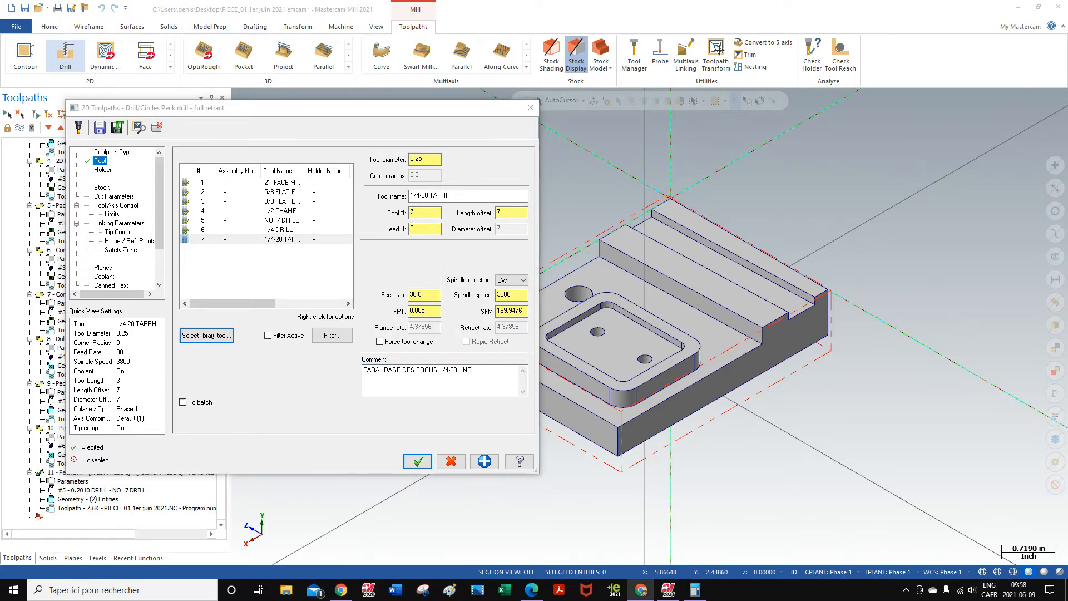
Look up the tap's speed and feed in the online cutting-speed table and compute the thread pitch as 1 ÷ 20 in the calculator
{"action": "left_click", "coordinate": [641, 590]}
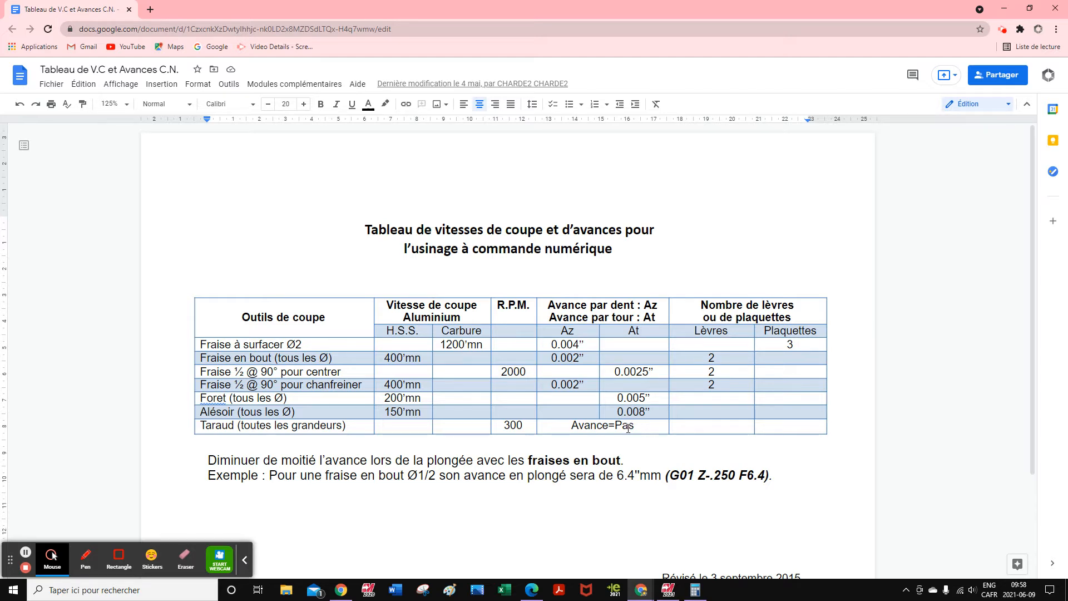
{"action": "left_click", "coordinate": [696, 593]}
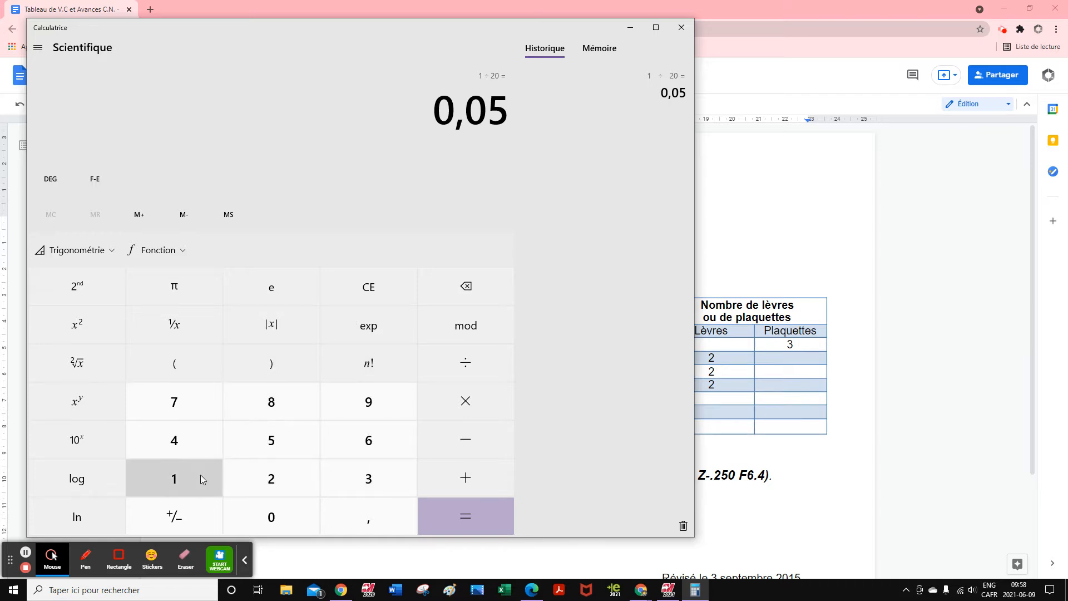
{"action": "left_click", "coordinate": [174, 476]}
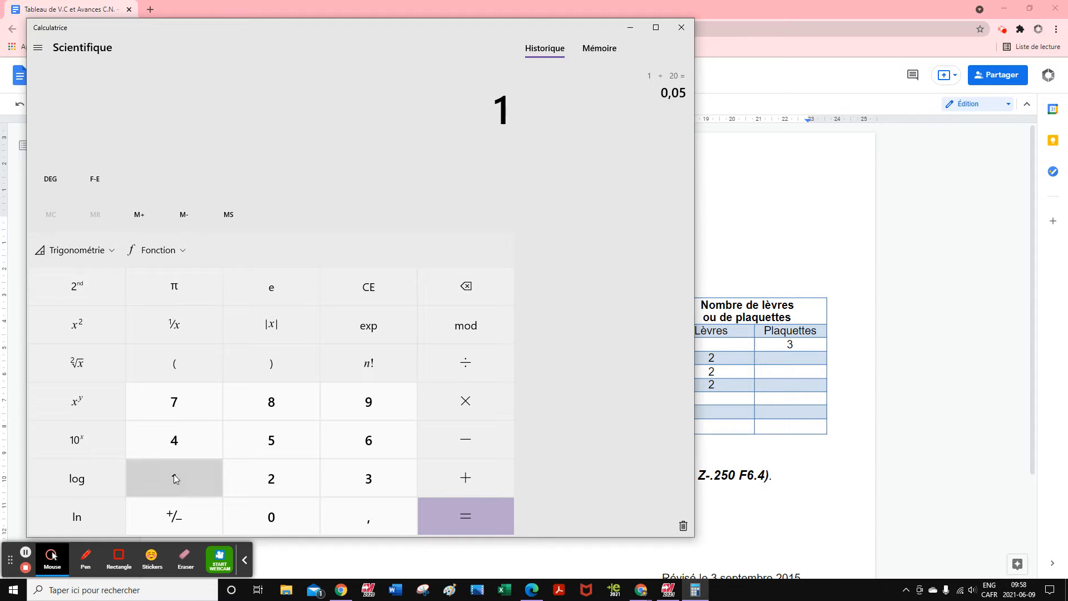
{"action": "left_click", "coordinate": [470, 370]}
{"action": "left_click", "coordinate": [274, 468]}
{"action": "left_click", "coordinate": [270, 508]}
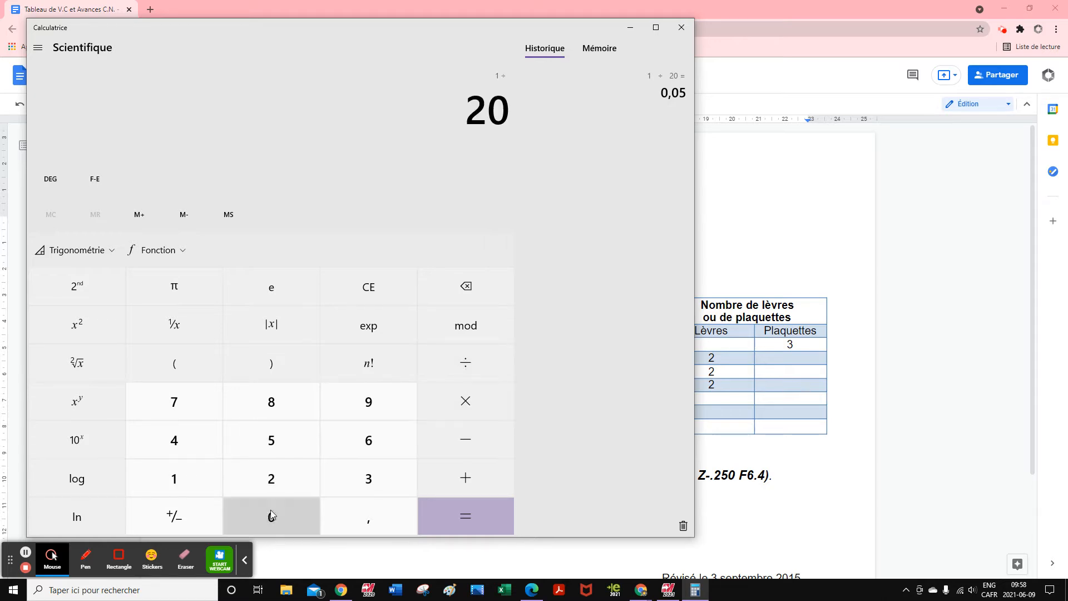
{"action": "left_click", "coordinate": [459, 516]}
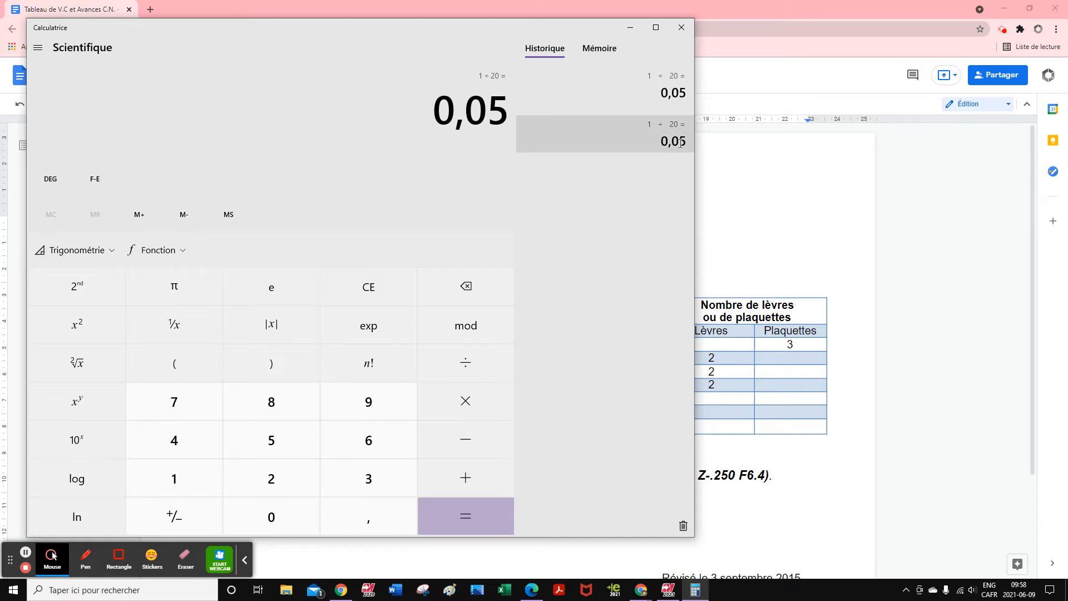
{"action": "left_click", "coordinate": [630, 27]}
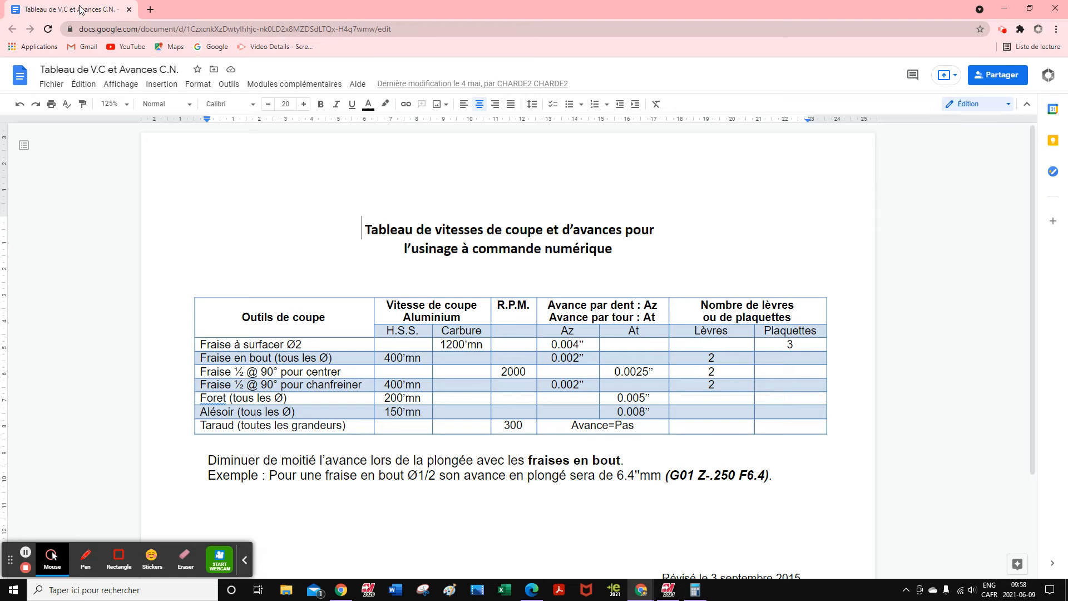
{"action": "left_click_drag", "start_coordinate": [83, 10], "coordinate": [1067, 39]}
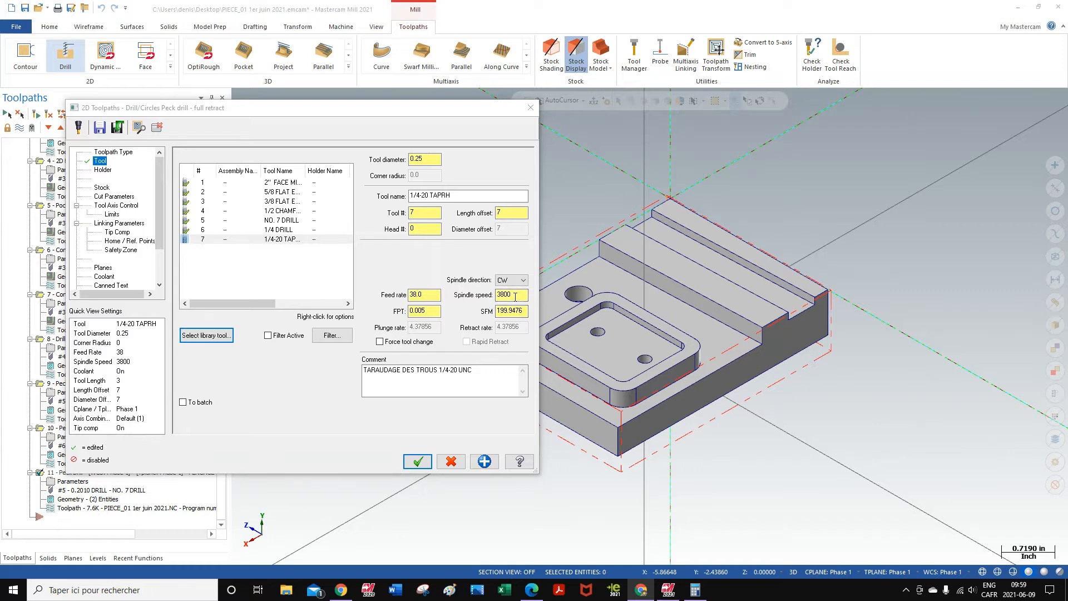
Set the spindle speed of the 1/4-20 tap to 300
{"action": "double_click", "coordinate": [512, 294]}
{"action": "type", "text": "3"}
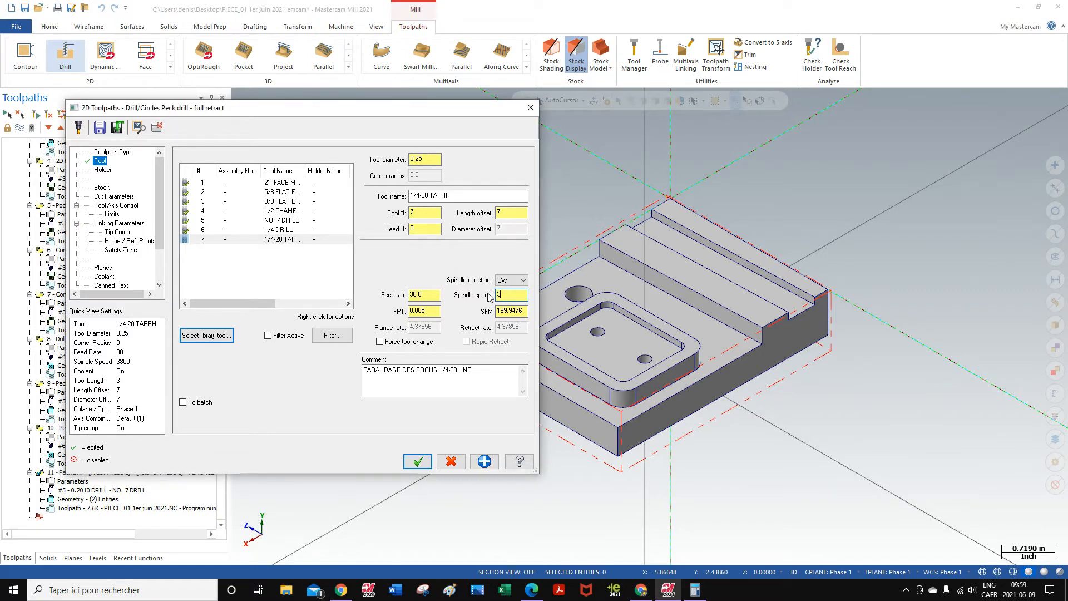
{"action": "left_click", "coordinate": [424, 311]}
Change the operation's drilling cycle to Tap in the cut parameters
{"action": "left_click", "coordinate": [113, 198]}
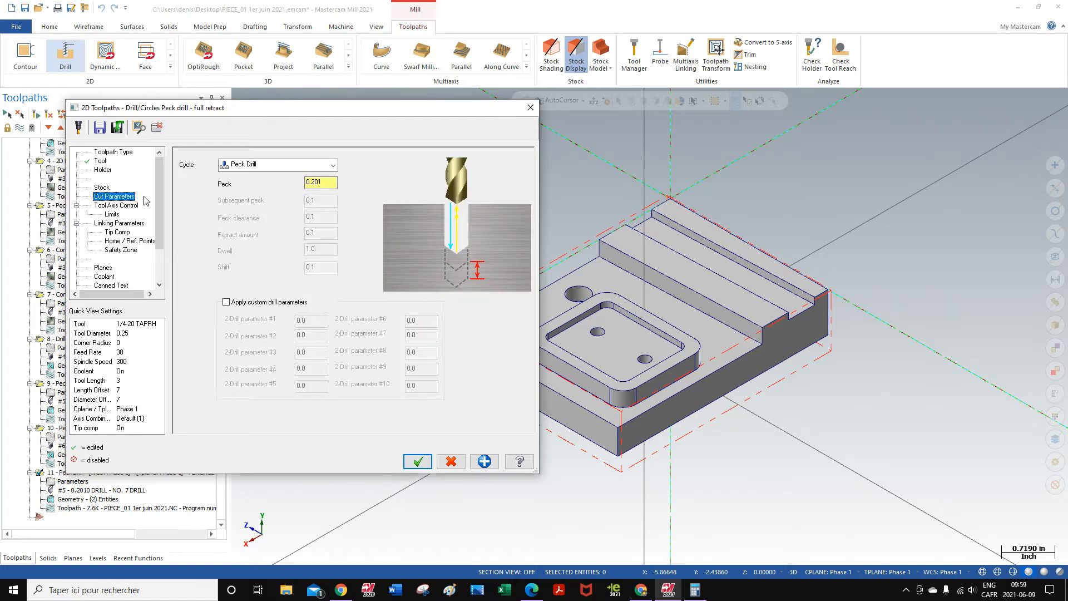
{"action": "left_click", "coordinate": [333, 166]}
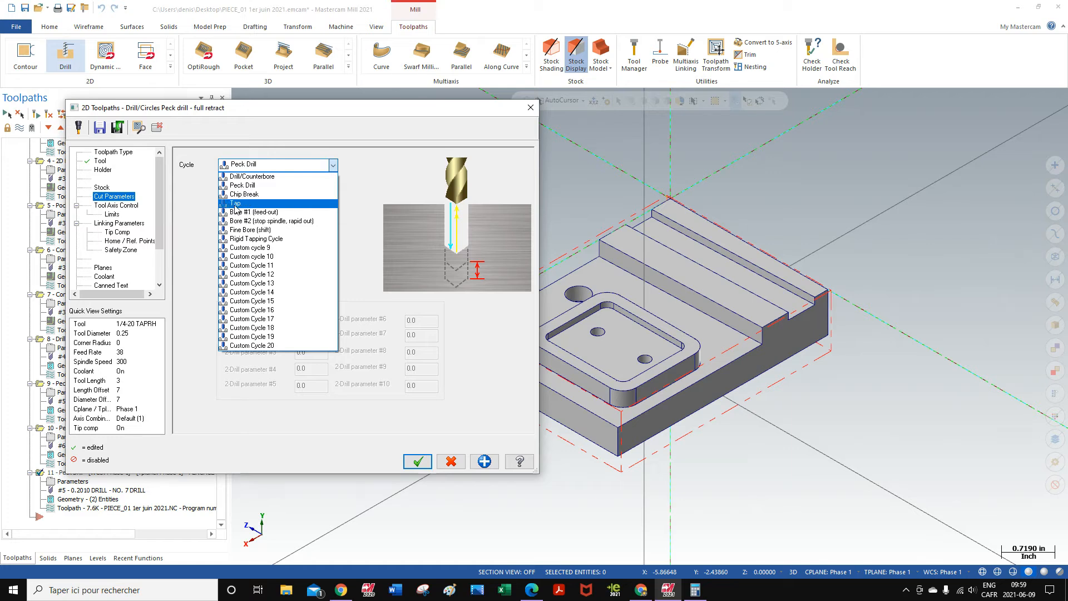
{"action": "left_click", "coordinate": [236, 203]}
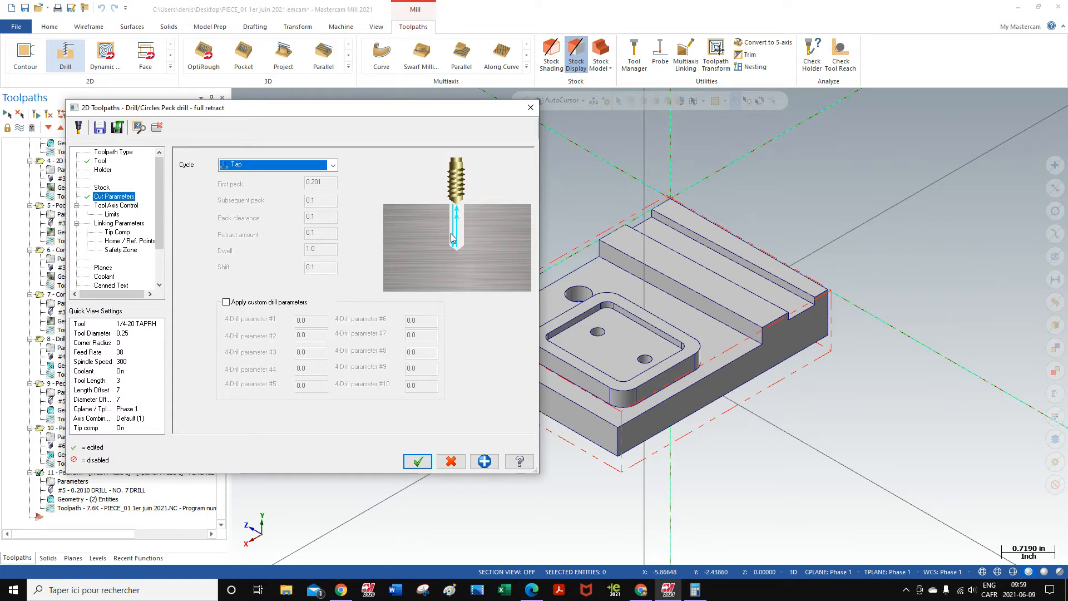
Consult the part drawing for the tapped holes and set the incremental depth in the linking parameters to -0.50
{"action": "left_click", "coordinate": [117, 223]}
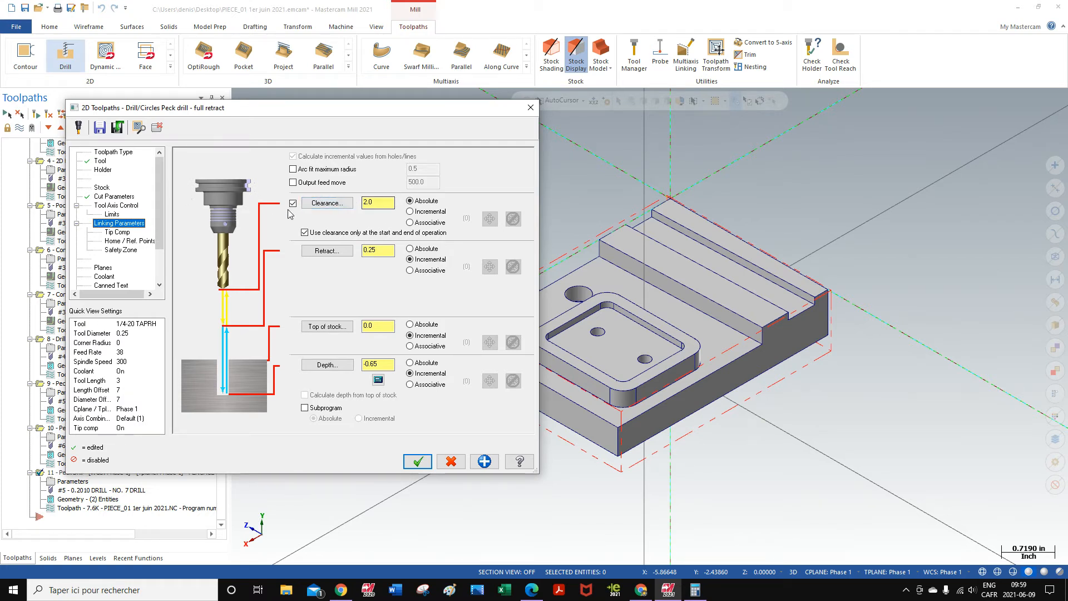
{"action": "left_click", "coordinate": [371, 202]}
{"action": "left_click", "coordinate": [376, 325]}
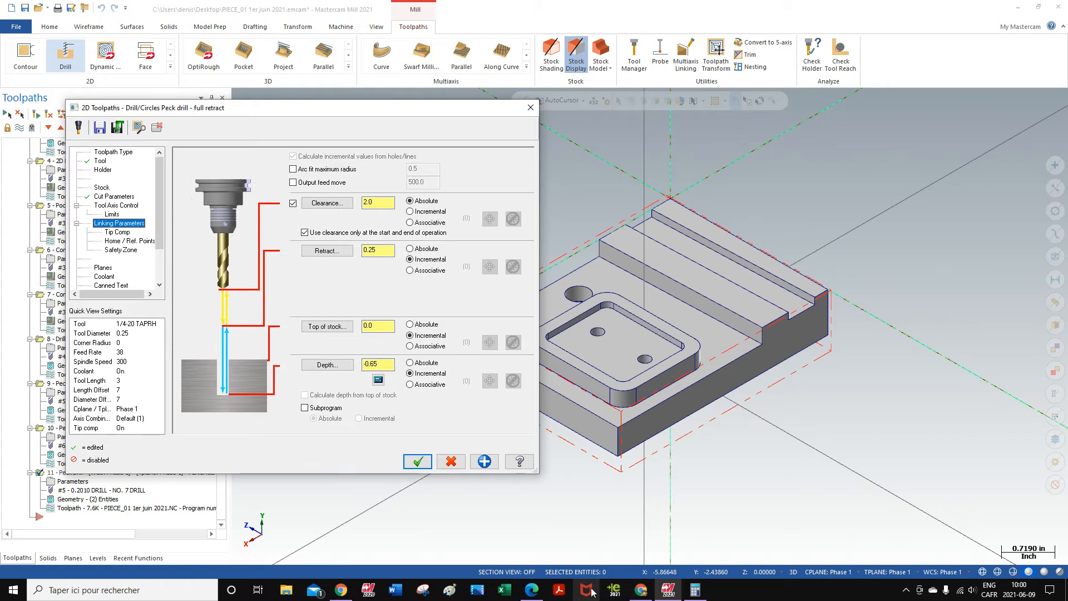
{"action": "left_click", "coordinate": [530, 592]}
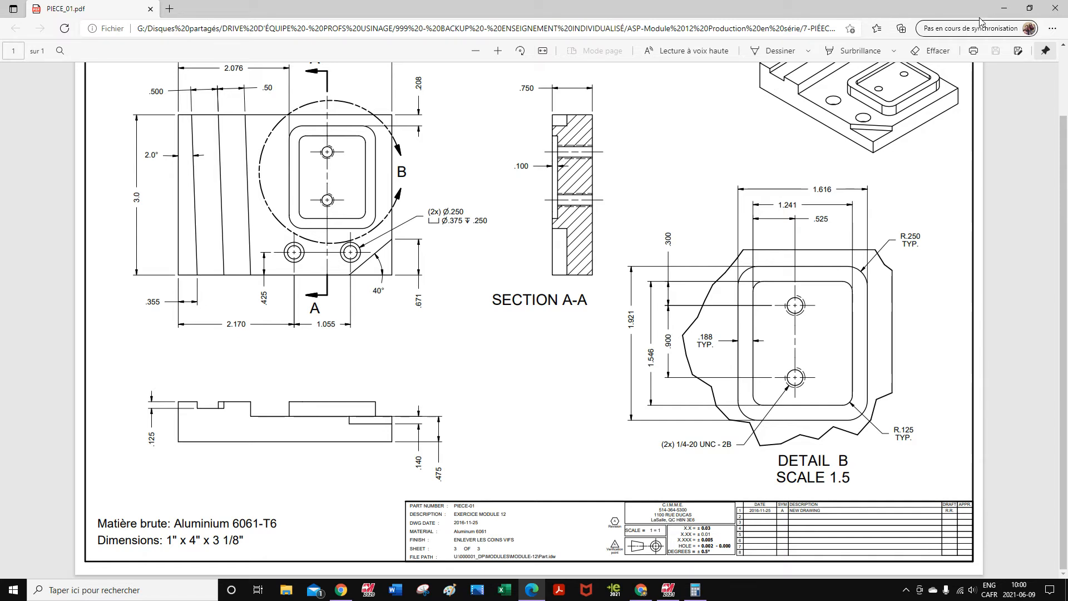
{"action": "left_click", "coordinate": [1004, 8]}
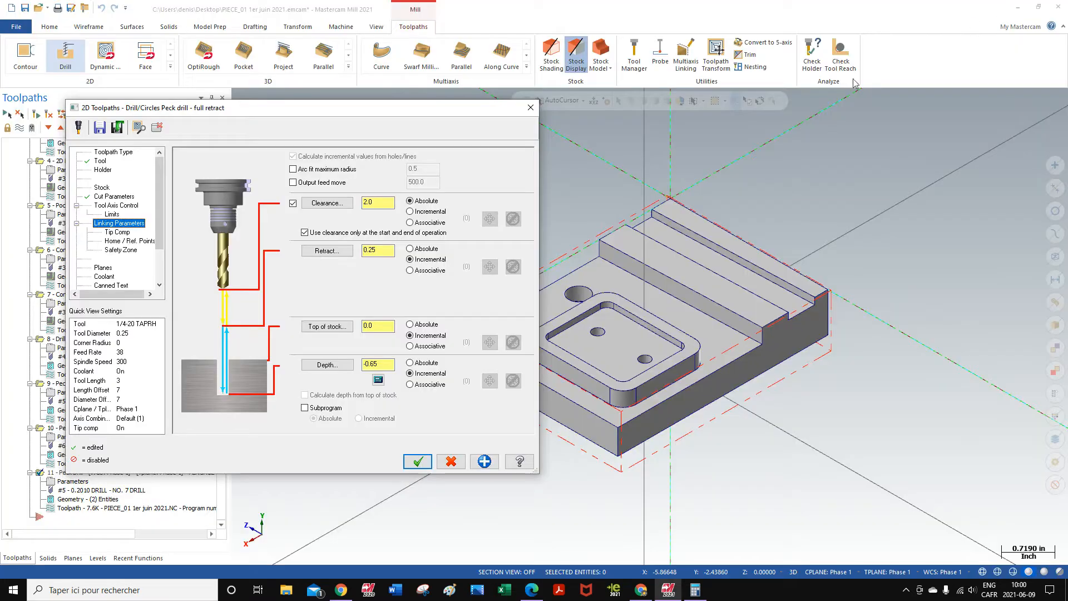
{"action": "left_click", "coordinate": [382, 364]}
{"action": "key", "text": "BackSpace"}
{"action": "type", "text": "50"}
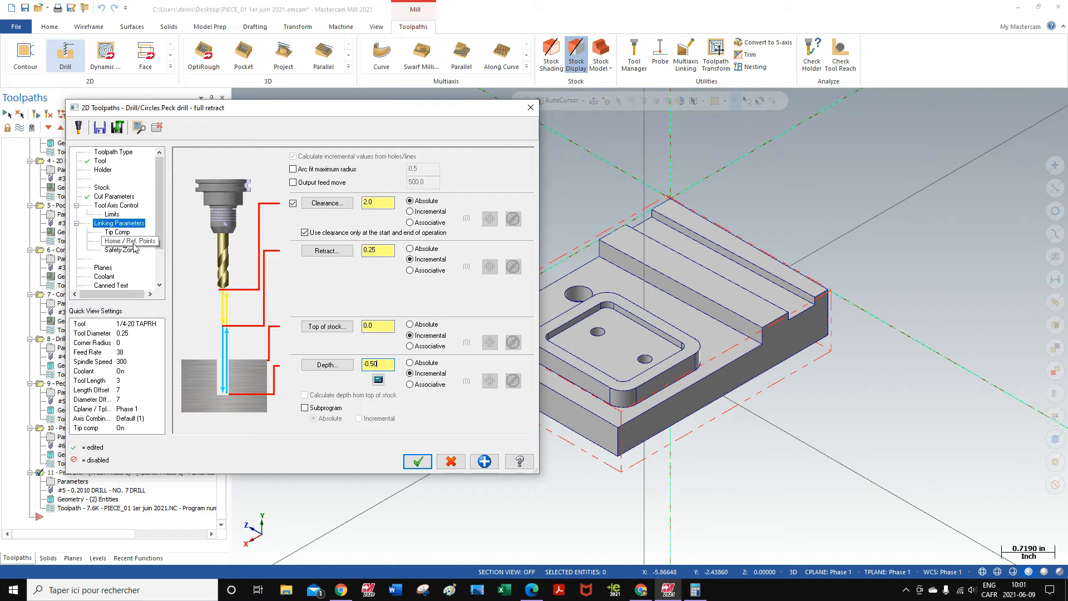
Turn off tip compensation for the tap and check the coolant settings and linking parameters
{"action": "left_click", "coordinate": [115, 233]}
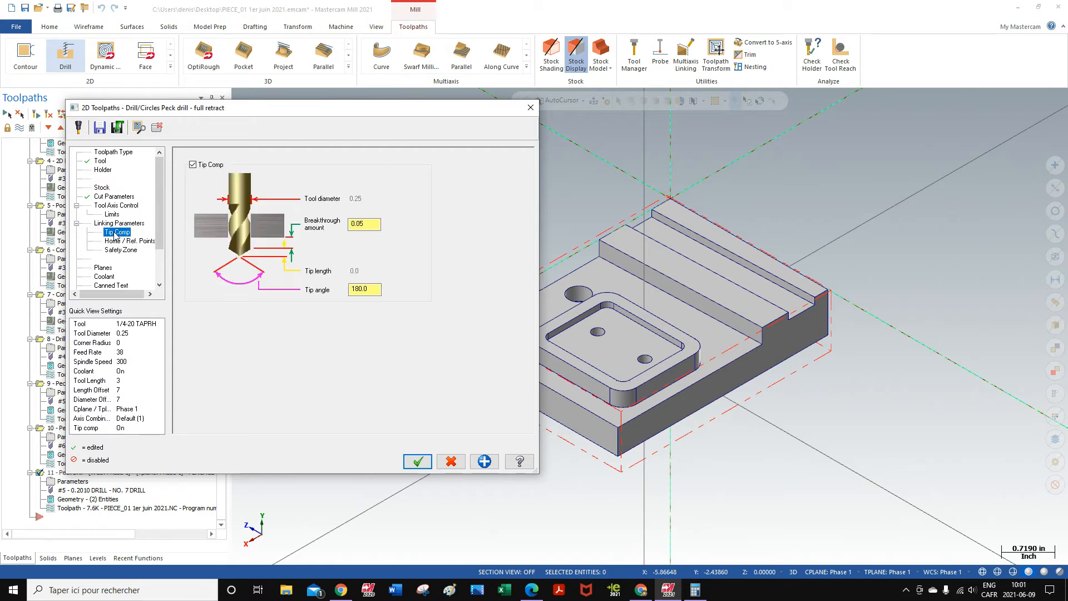
{"action": "left_click", "coordinate": [192, 165]}
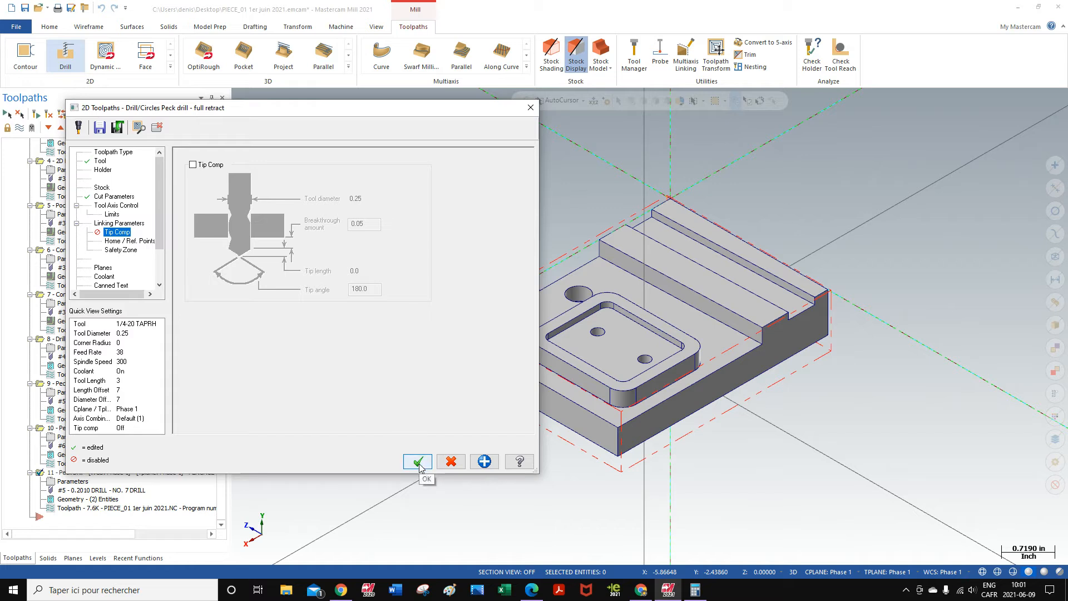
{"action": "left_click", "coordinate": [103, 277]}
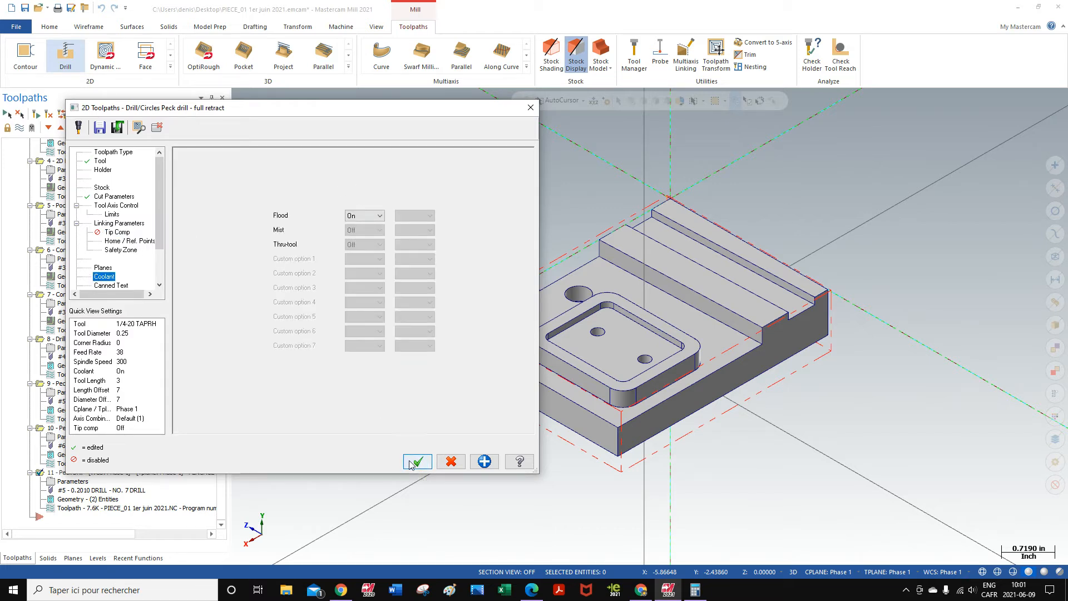
{"action": "left_click", "coordinate": [114, 223]}
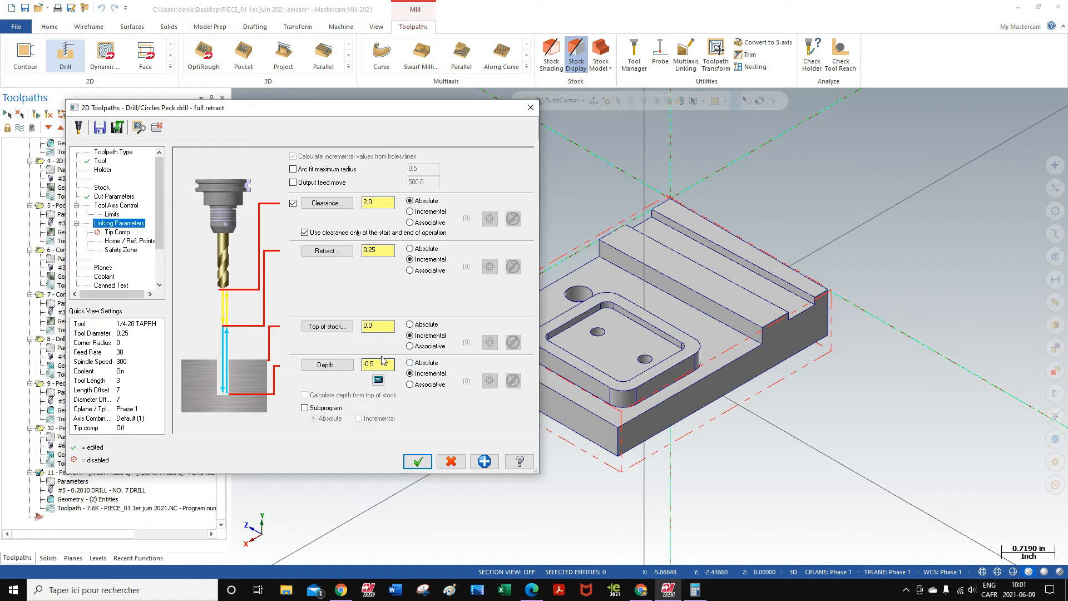
Accept the tap parameters and regenerate the dirty operation, then review the two holes selected as its geometry
{"action": "left_click", "coordinate": [417, 461]}
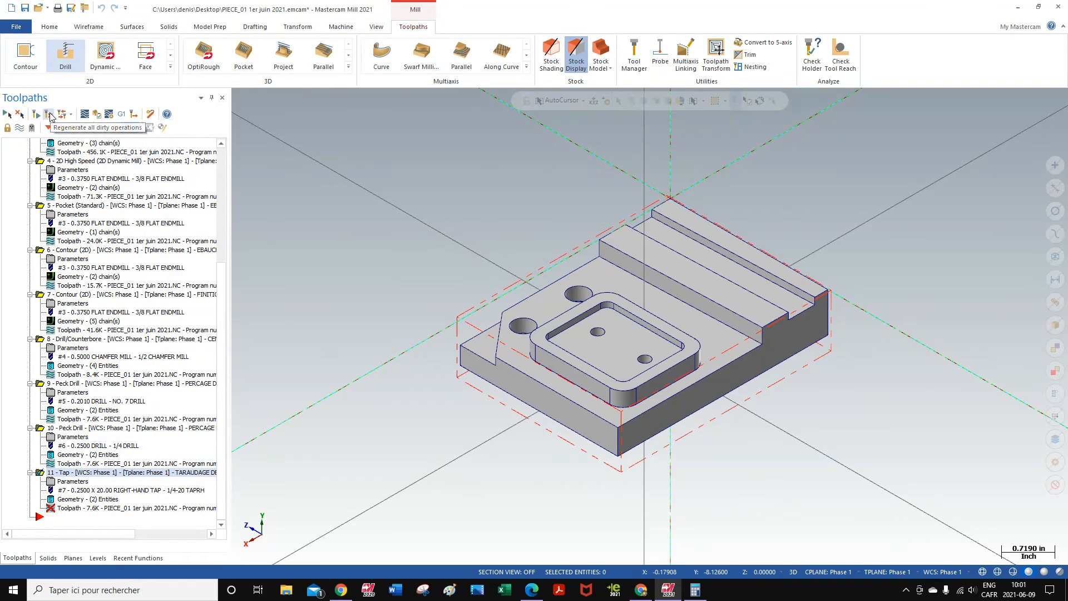
{"action": "left_click", "coordinate": [50, 114]}
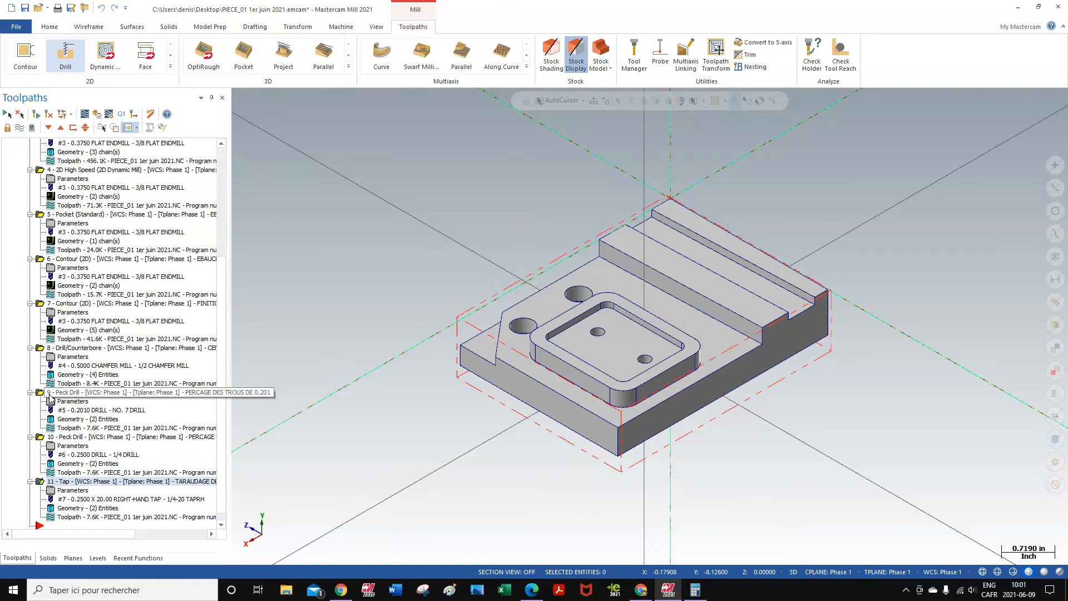
{"action": "left_click", "coordinate": [50, 509]}
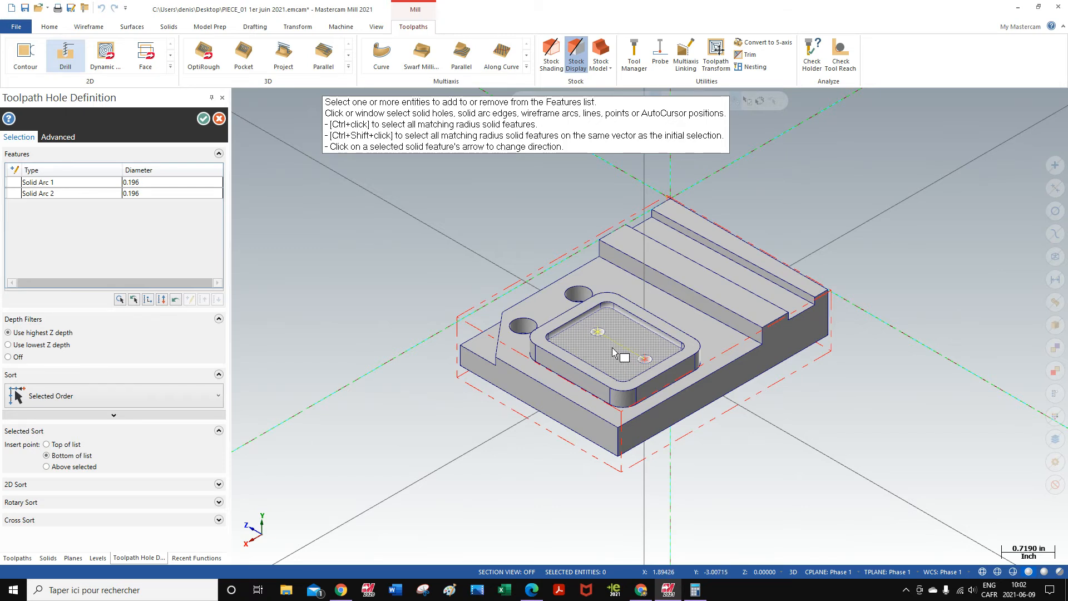
{"action": "left_click", "coordinate": [203, 119]}
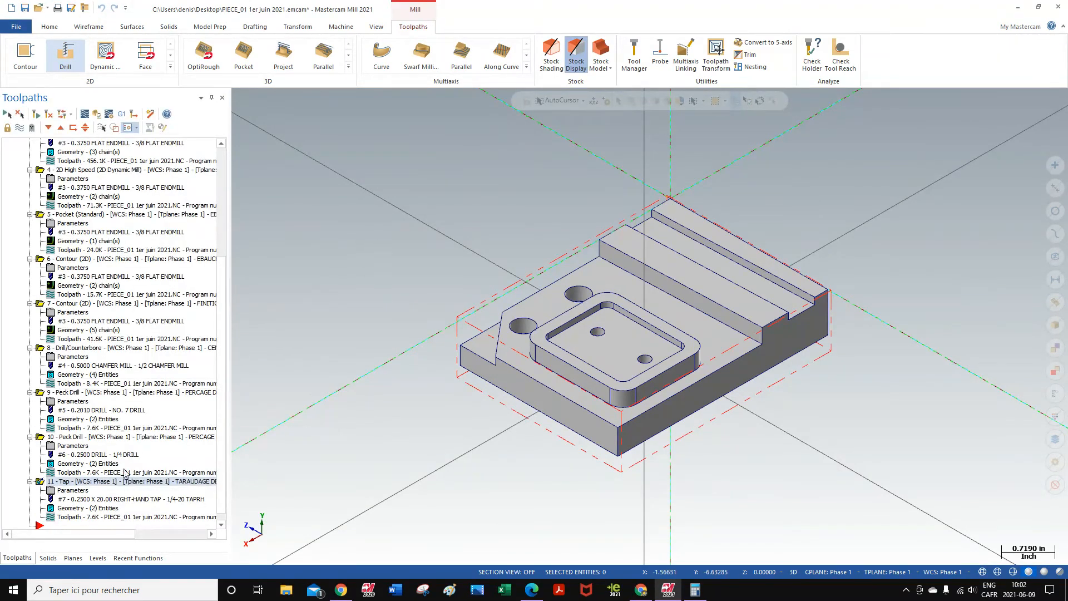
Backplot the 1/4-20 tap toolpath on the wireframe part in the Right (WCS) view to check the tapping depth
{"action": "left_click", "coordinate": [49, 517]}
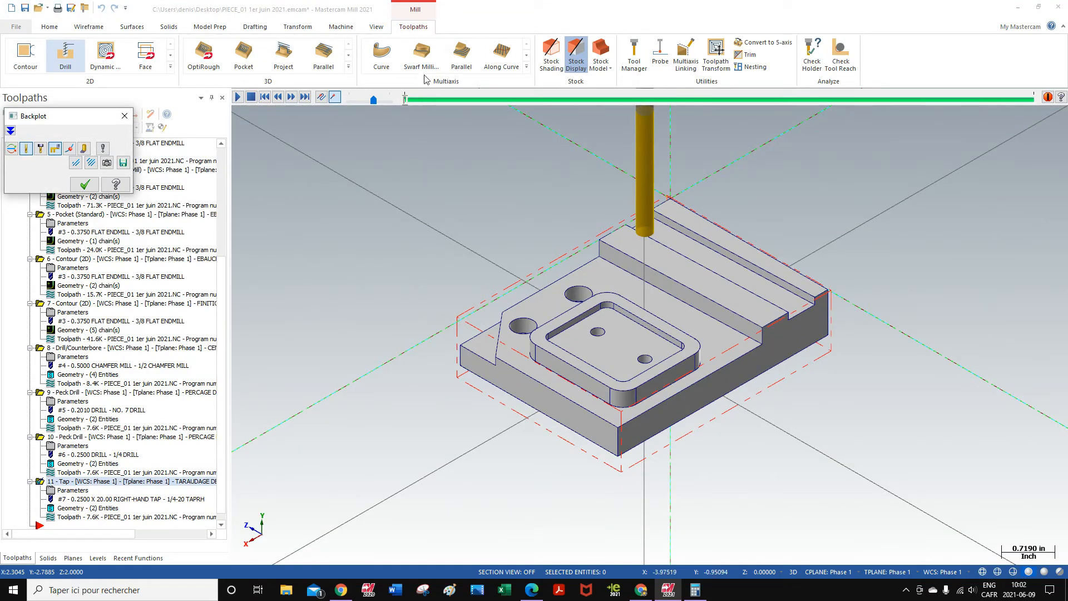
{"action": "left_click", "coordinate": [376, 26]}
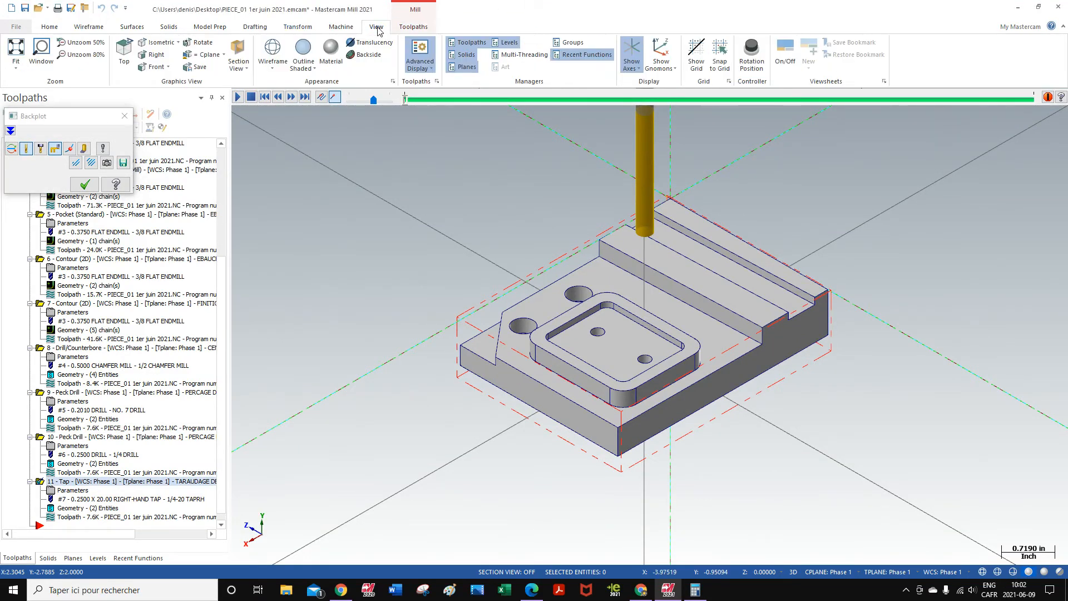
{"action": "left_click", "coordinate": [273, 50]}
{"action": "right_click", "coordinate": [839, 217]}
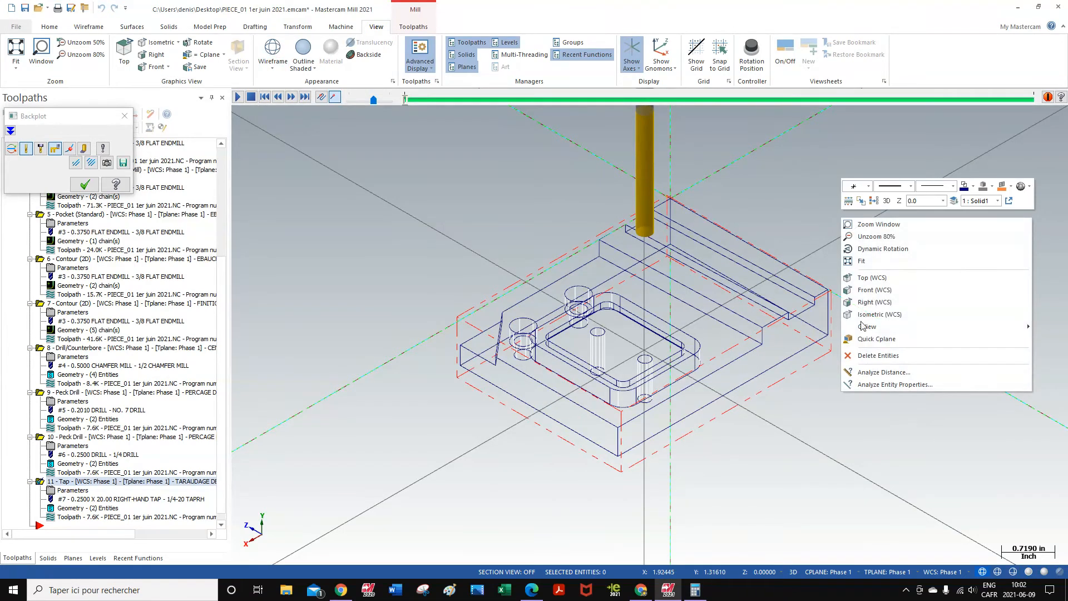
{"action": "left_click", "coordinate": [875, 303]}
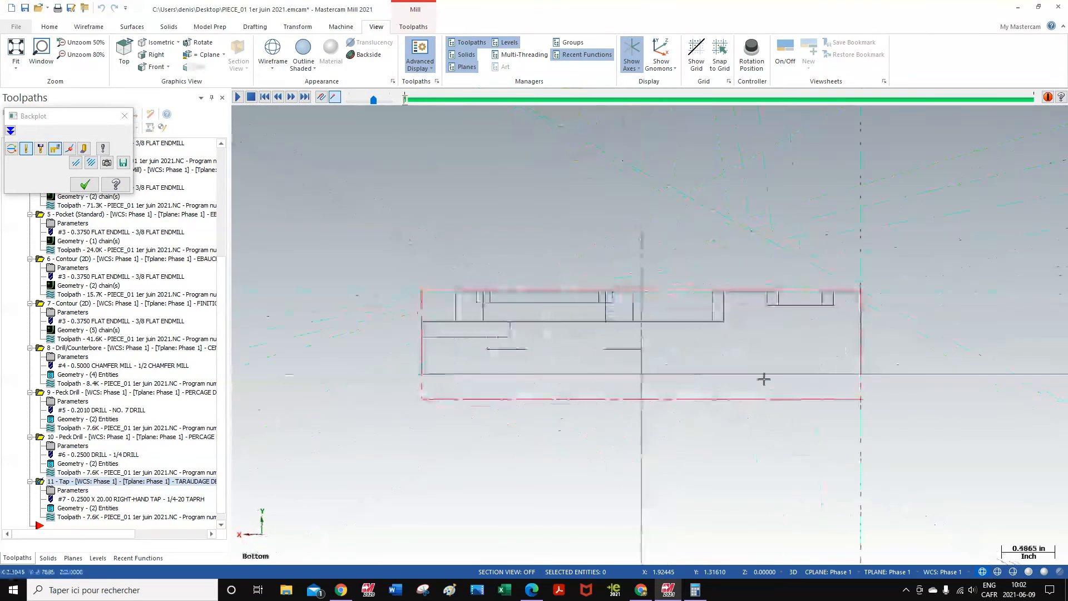
{"action": "scroll", "coordinate": [606, 465], "scroll_direction": "up", "scroll_amount": 3}
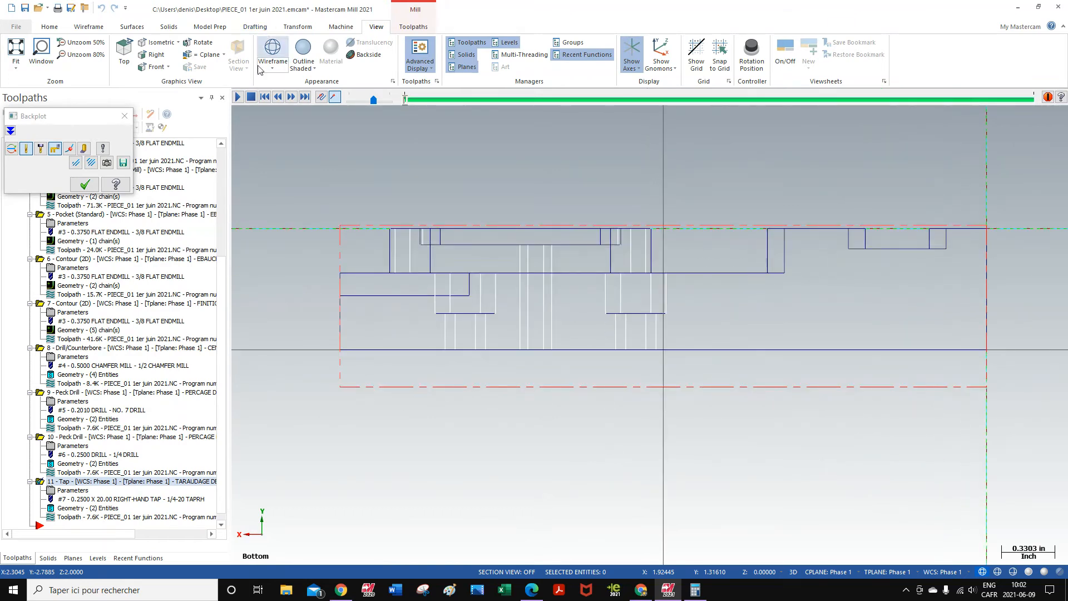
{"action": "left_click", "coordinate": [237, 97]}
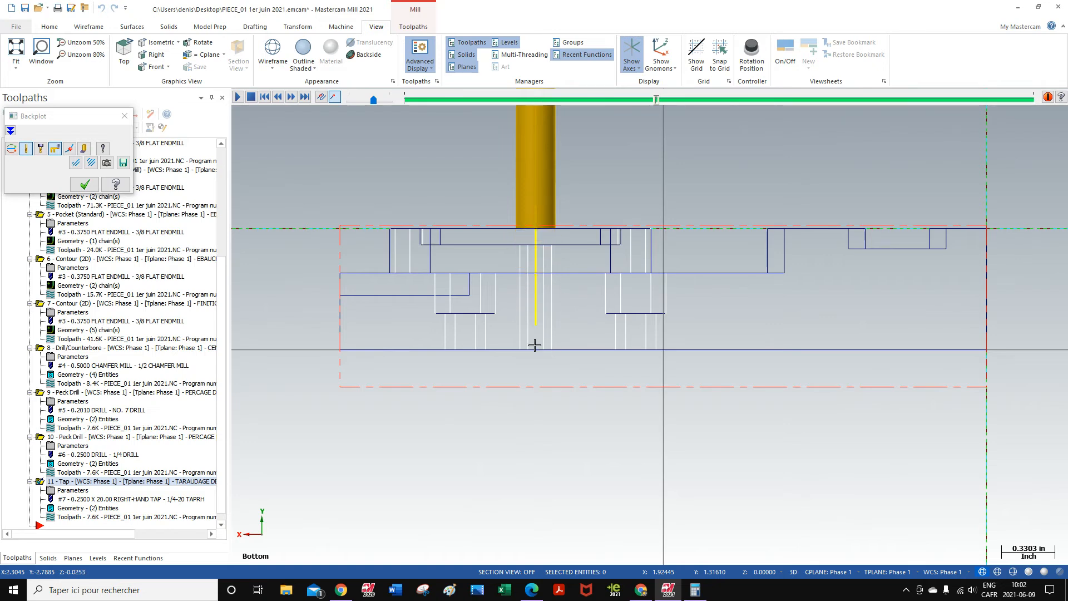
Examine the tap's backplotted moves between the two holes in the Front (WCS) view
{"action": "right_click", "coordinate": [666, 164]}
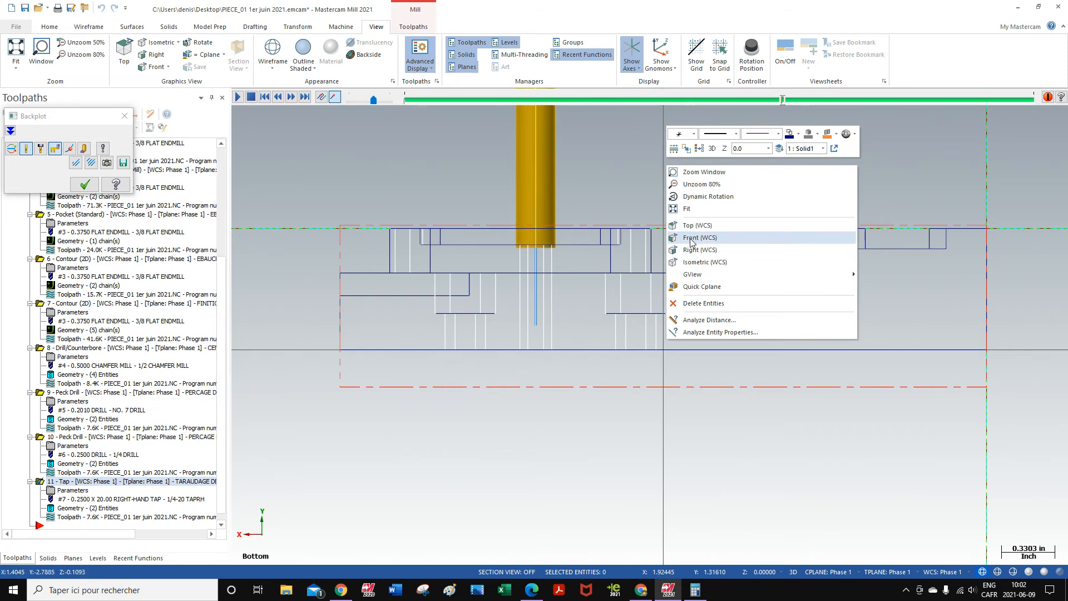
{"action": "left_click", "coordinate": [691, 238]}
{"action": "scroll", "coordinate": [610, 545], "scroll_direction": "up", "scroll_amount": 2}
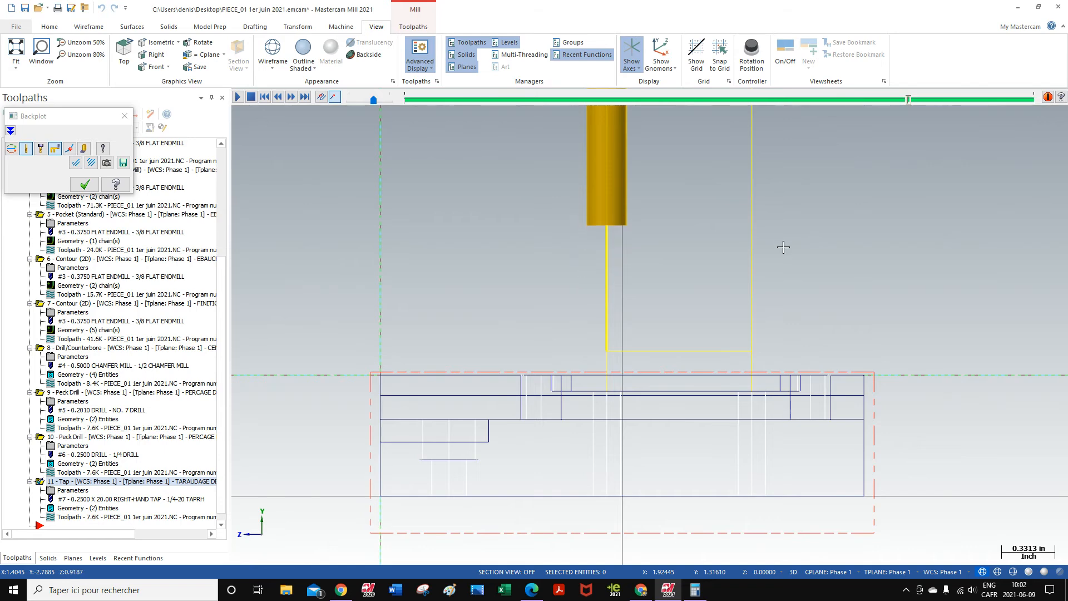
{"action": "scroll", "coordinate": [781, 240], "scroll_direction": "up", "scroll_amount": 2}
{"action": "scroll", "coordinate": [776, 262], "scroll_direction": "down", "scroll_amount": 3}
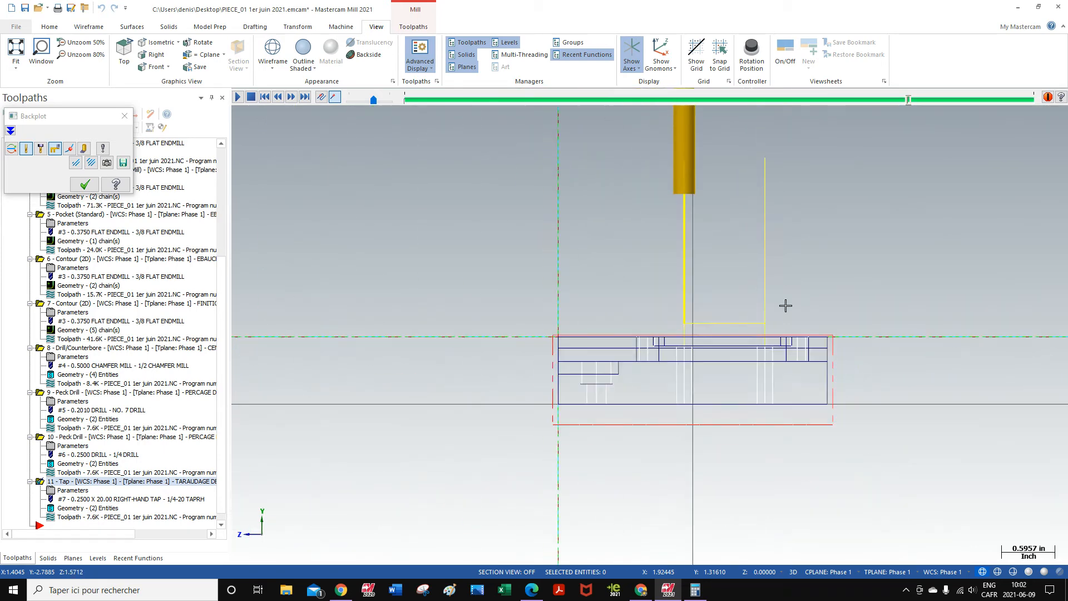
{"action": "scroll", "coordinate": [767, 153], "scroll_direction": "up", "scroll_amount": 1}
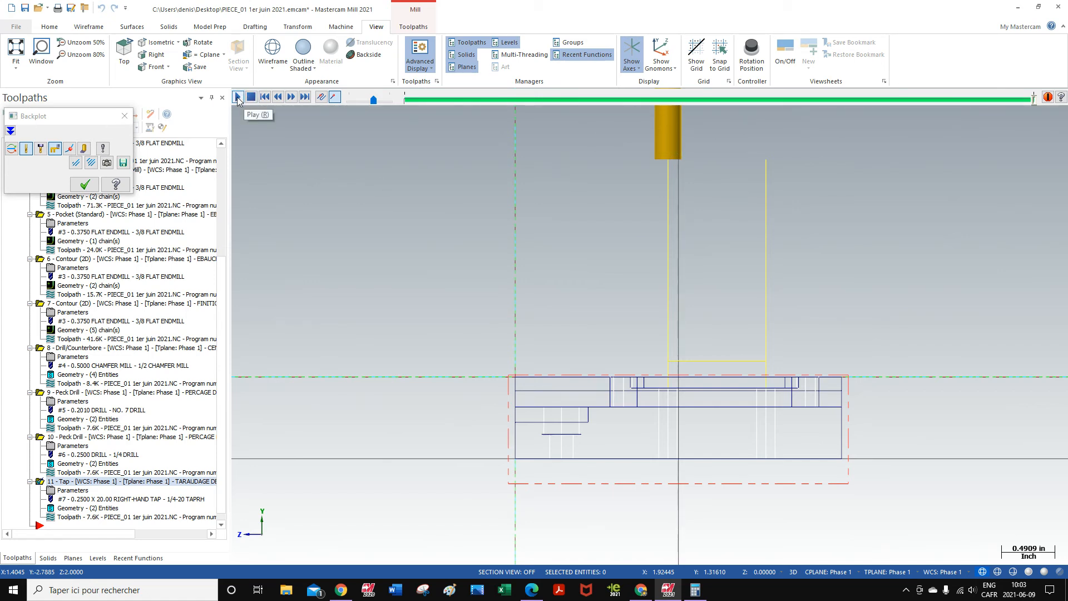
Close the backplot and restore the outline-shaded display in the Isometric (WCS) view
{"action": "left_click", "coordinate": [84, 184]}
{"action": "left_click", "coordinate": [303, 52]}
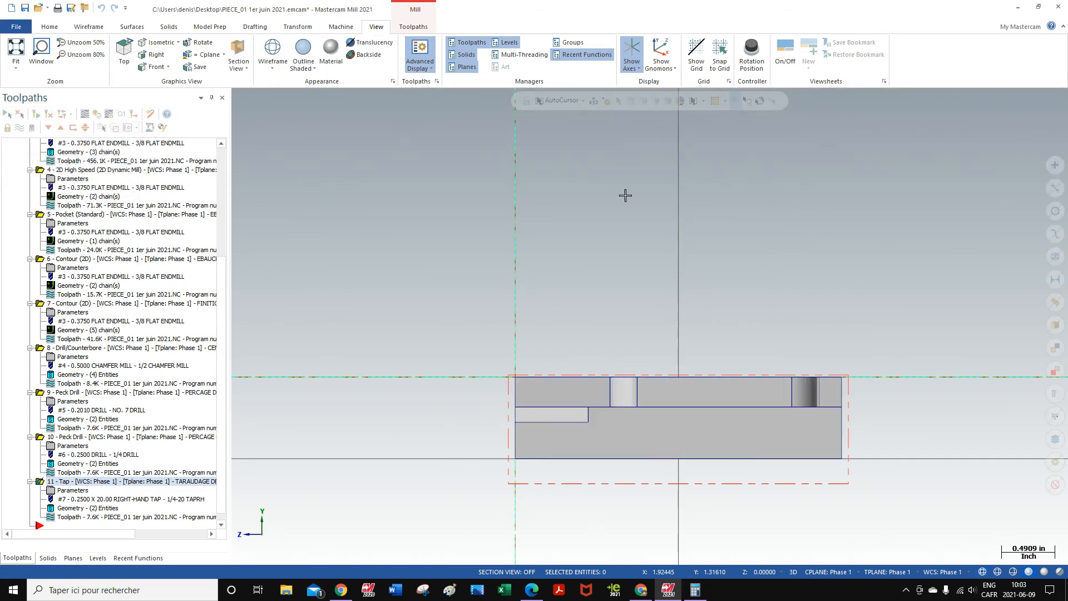
{"action": "right_click", "coordinate": [890, 194]}
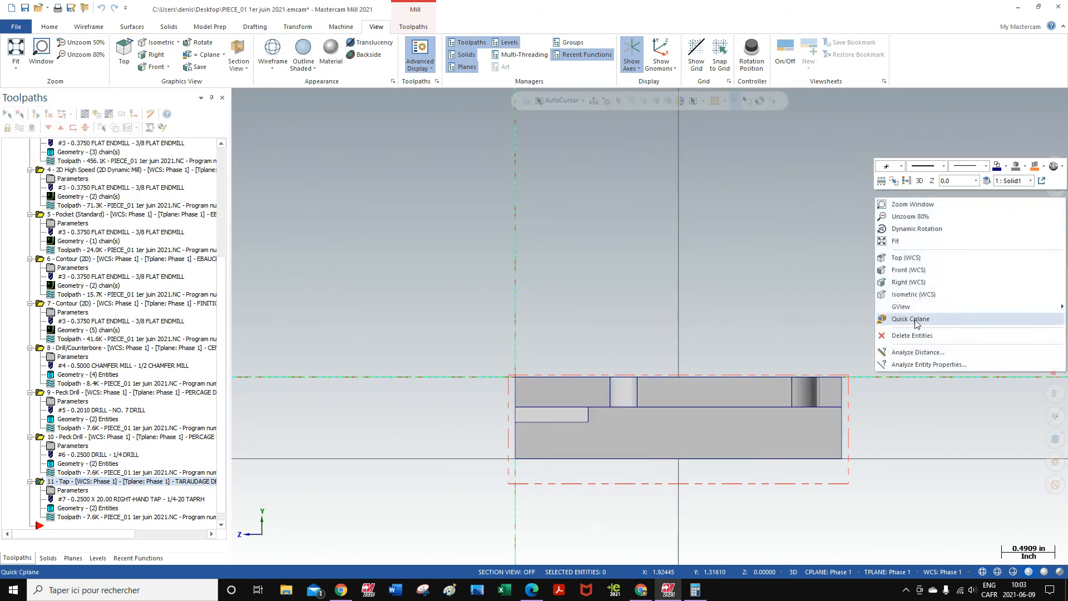
{"action": "left_click", "coordinate": [912, 295]}
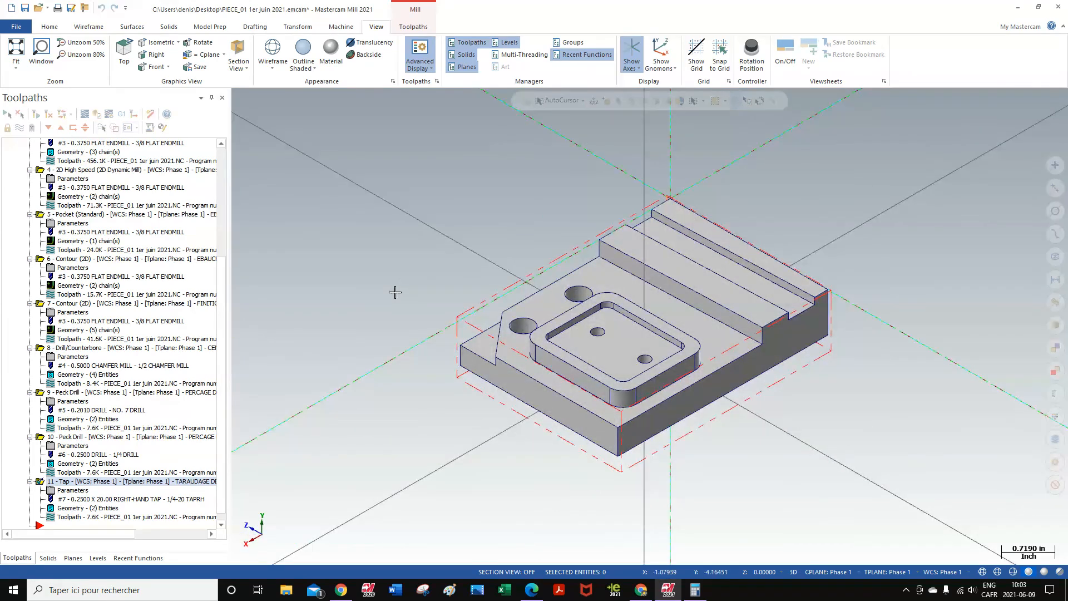
Select all Phase 1 operations and run the full Verify simulation in a maximized simulator window
{"action": "left_click", "coordinate": [7, 114]}
{"action": "left_click_drag", "start_coordinate": [223, 286], "coordinate": [207, 150]}
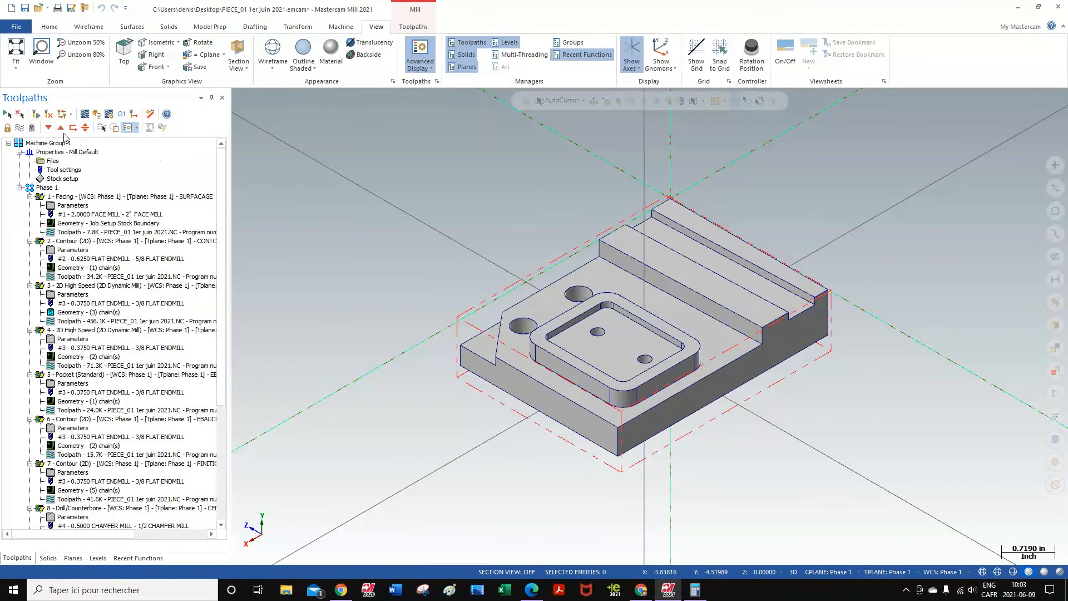
{"action": "left_click", "coordinate": [96, 114]}
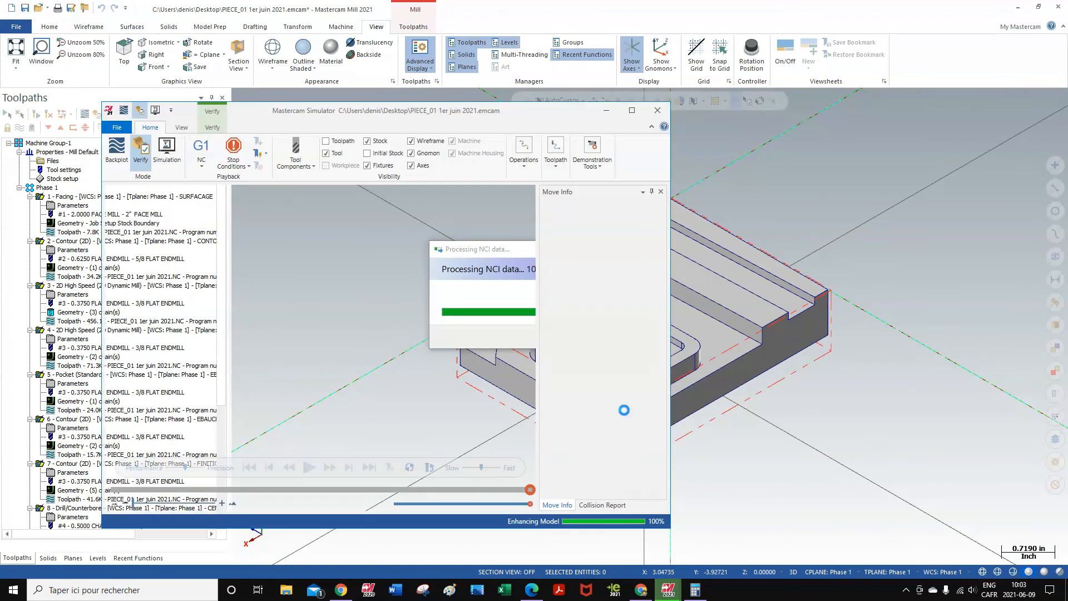
{"action": "left_click", "coordinate": [633, 111]}
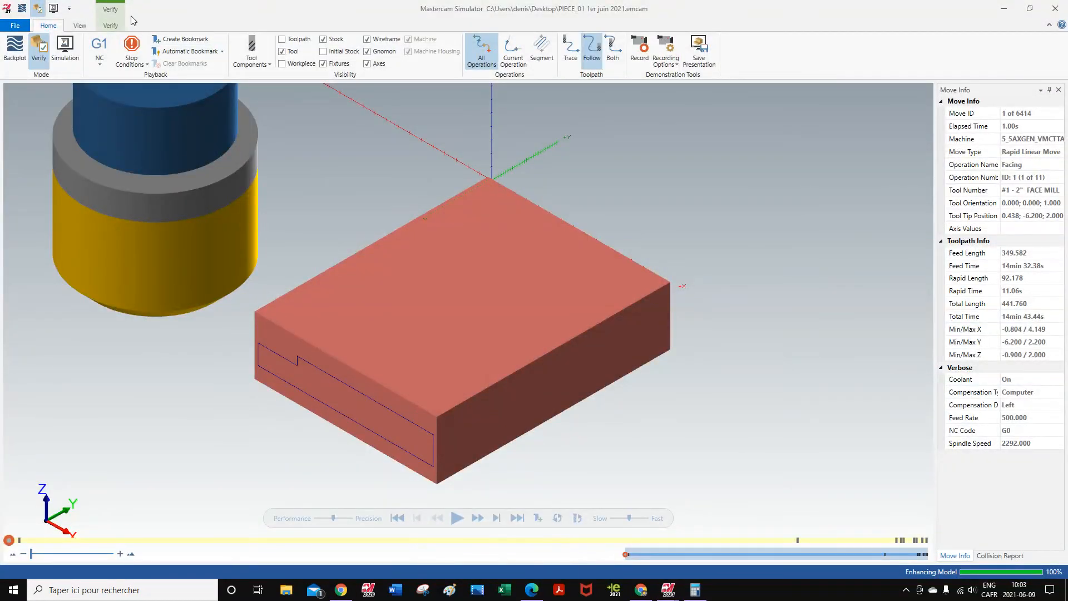
{"action": "left_click", "coordinate": [110, 25]}
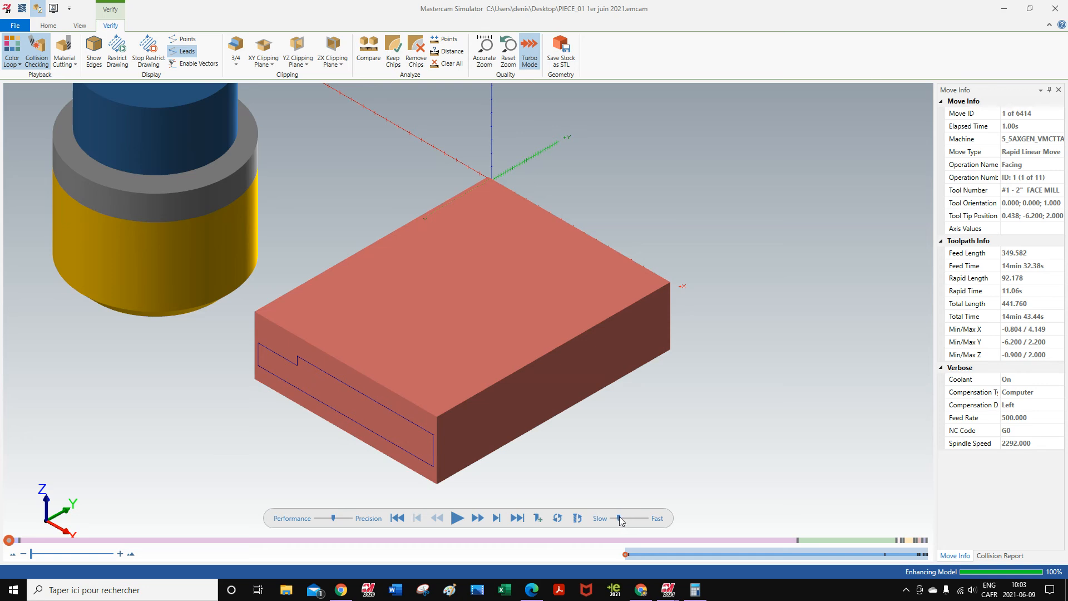
{"action": "left_click", "coordinate": [456, 519]}
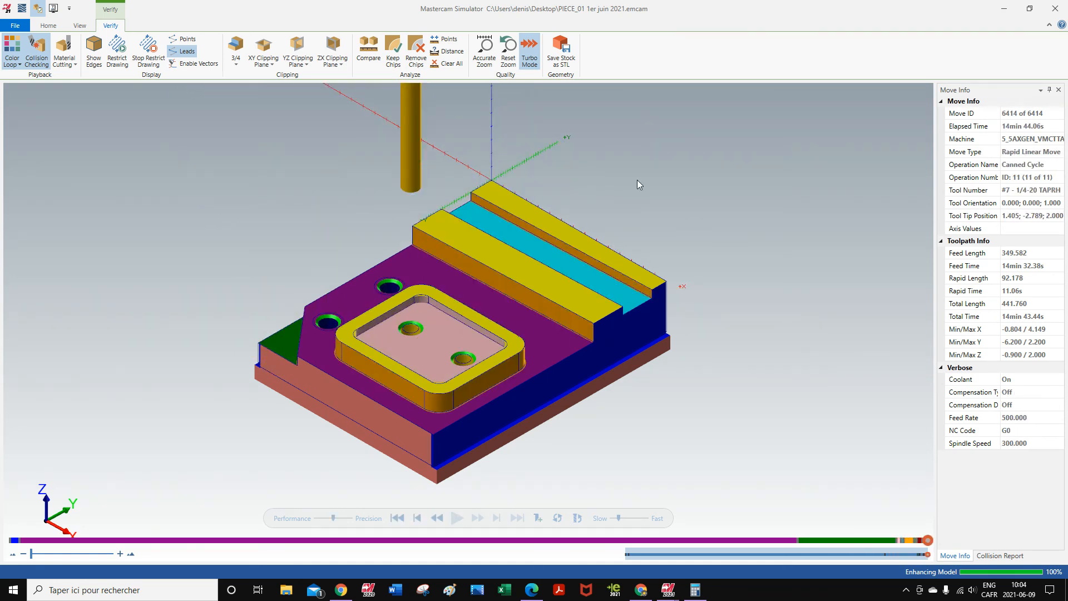
Inspect the tapped holes in the pocket and the neighbouring holes on the simulated stock, finishing in the Isometric (WCS) view
{"action": "mouse_move", "coordinate": [618, 184]}
{"action": "middle_mouse_down"}
{"action": "mouse_move", "coordinate": [615, 201]}
{"action": "mouse_move", "coordinate": [693, 231]}
{"action": "mouse_move", "coordinate": [627, 197]}
{"action": "middle_mouse_up"}
{"action": "scroll", "coordinate": [419, 382], "scroll_direction": "up", "scroll_amount": 5}
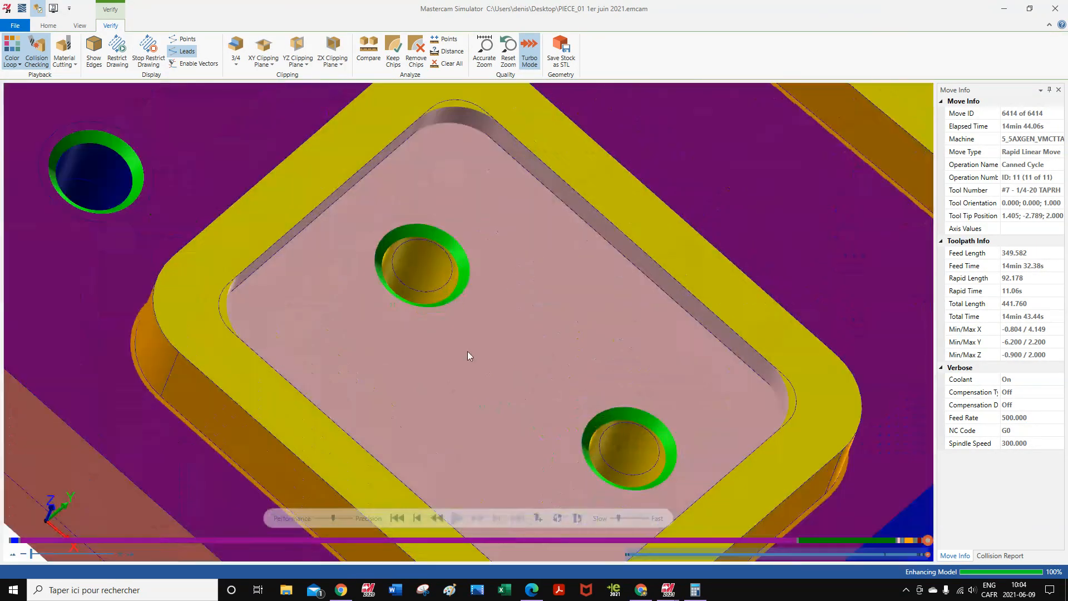
{"action": "scroll", "coordinate": [467, 353], "scroll_direction": "up", "scroll_amount": 2}
{"action": "scroll", "coordinate": [612, 355], "scroll_direction": "down", "scroll_amount": 2}
{"action": "scroll", "coordinate": [623, 365], "scroll_direction": "up", "scroll_amount": 3}
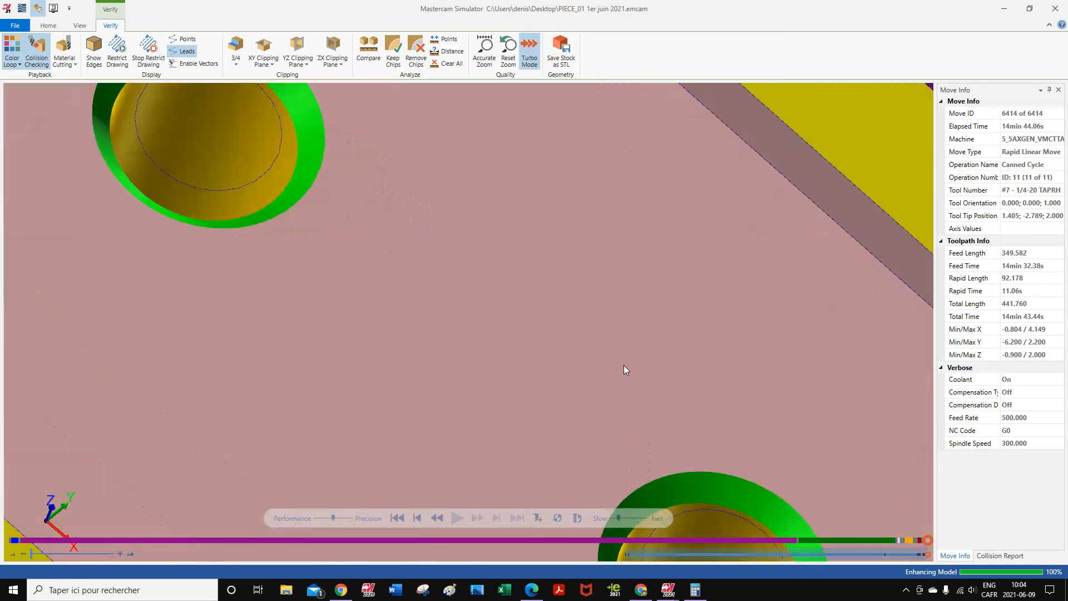
{"action": "scroll", "coordinate": [622, 362], "scroll_direction": "down", "scroll_amount": 5}
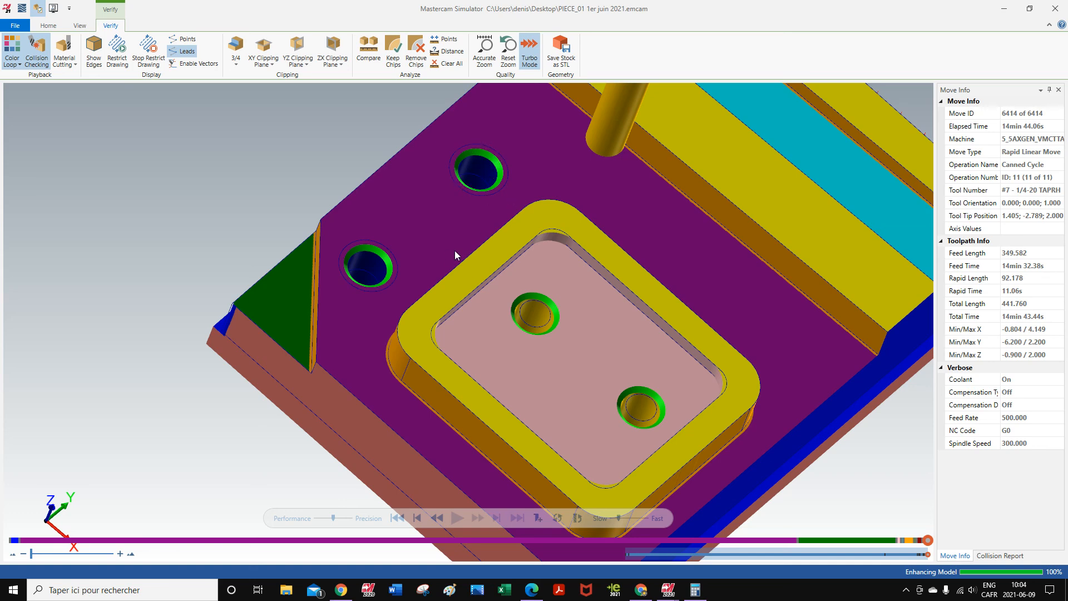
{"action": "scroll", "coordinate": [455, 245], "scroll_direction": "up", "scroll_amount": 2}
{"action": "scroll", "coordinate": [455, 243], "scroll_direction": "down", "scroll_amount": 6}
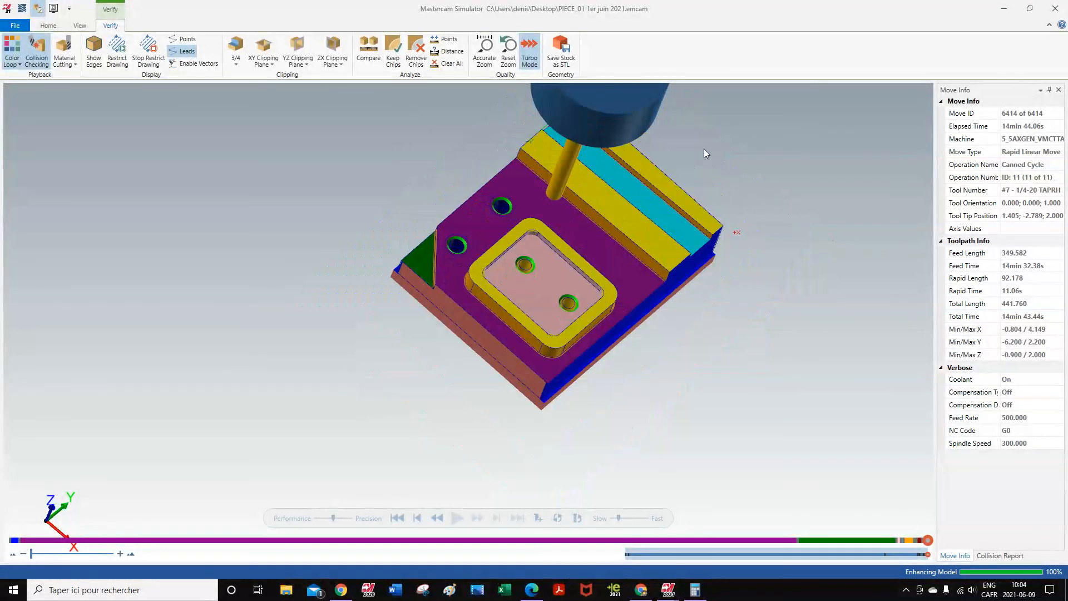
{"action": "right_click", "coordinate": [787, 190]}
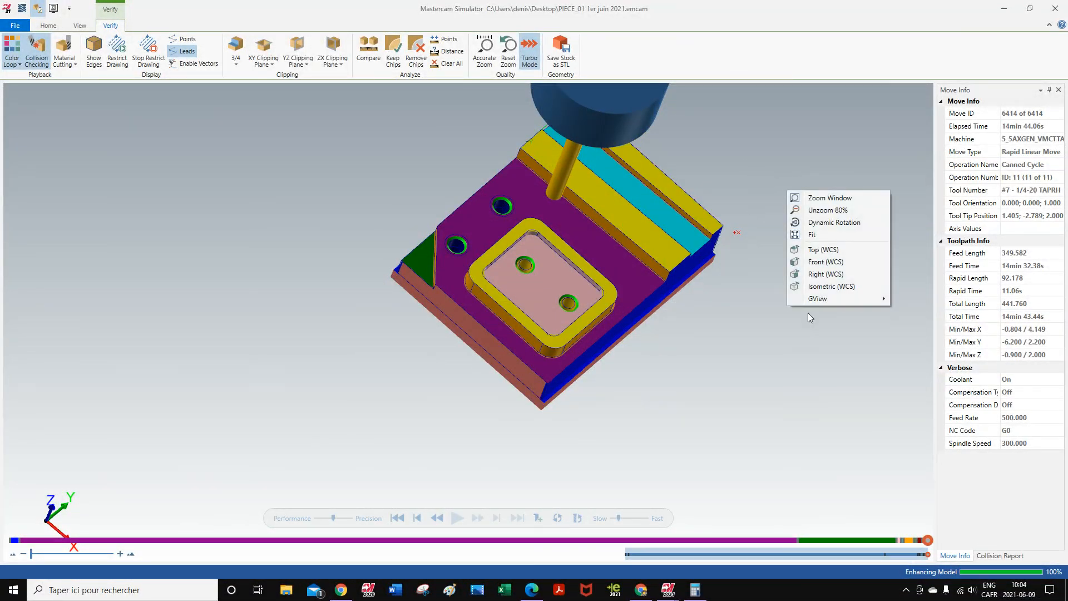
{"action": "left_click", "coordinate": [819, 287]}
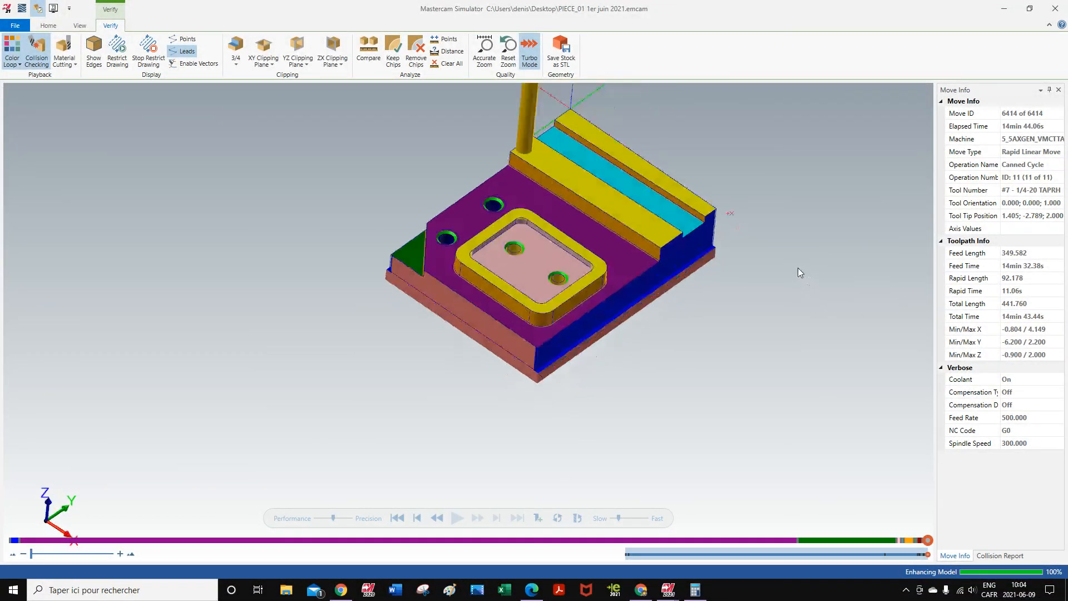